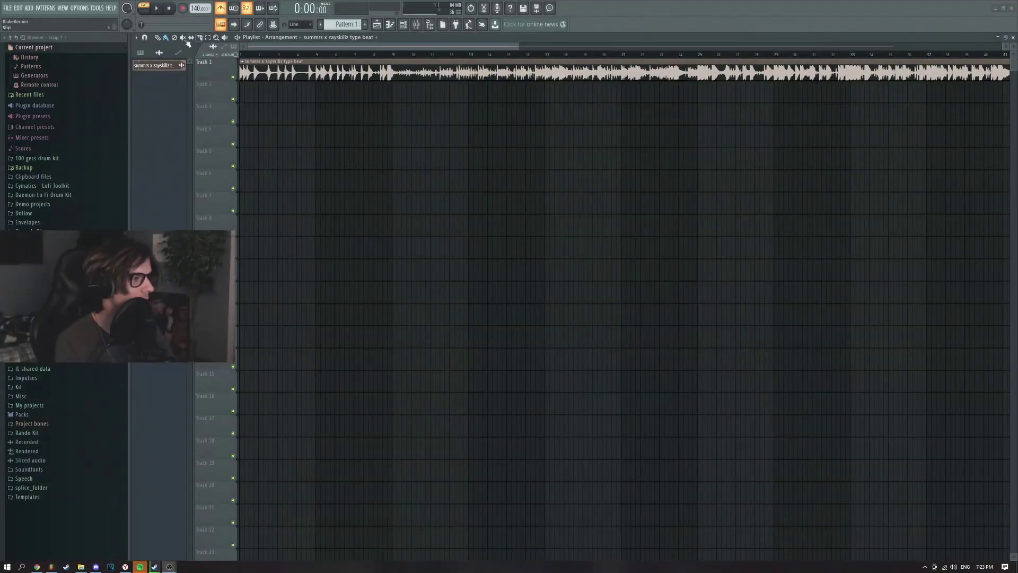
{"action": "scroll", "coordinate": [367, 145], "scroll_direction": "up", "scroll_amount": 5}
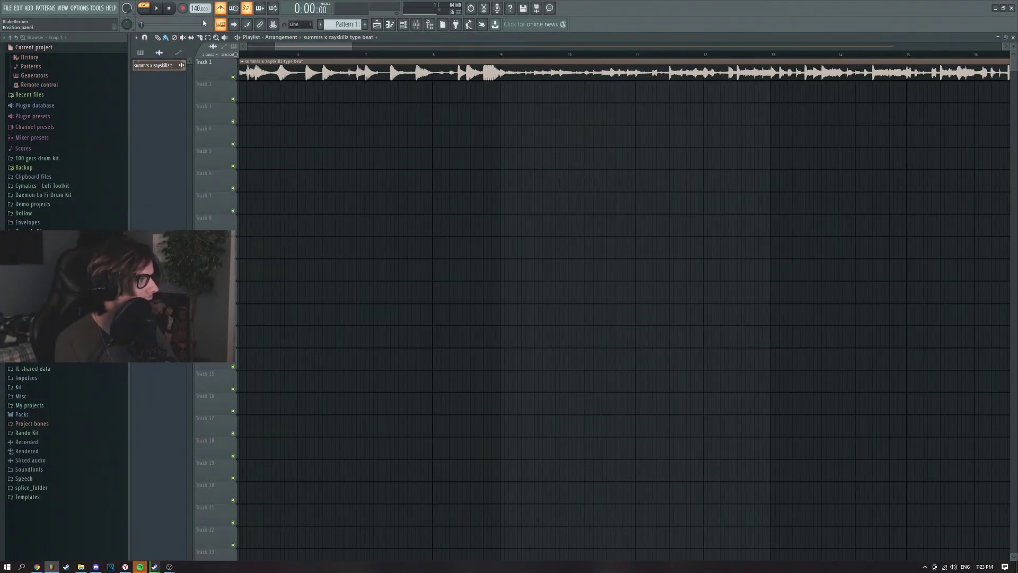
{"action": "scroll", "coordinate": [201, 8], "scroll_direction": "up", "scroll_amount": 5}
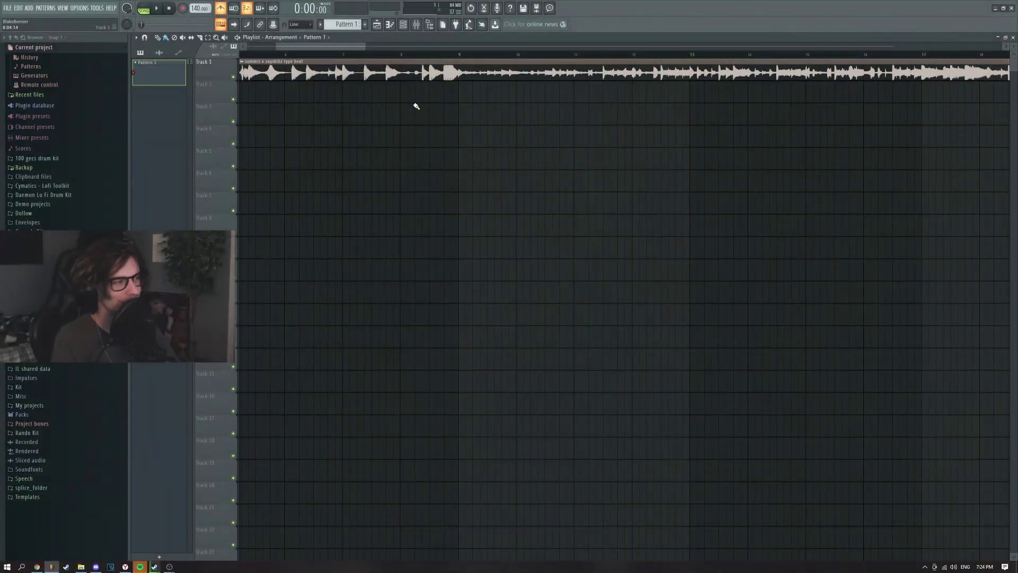
Load the Summrs Vocal Preset mixer track state onto insert 3
{"action": "left_click", "coordinate": [416, 25]}
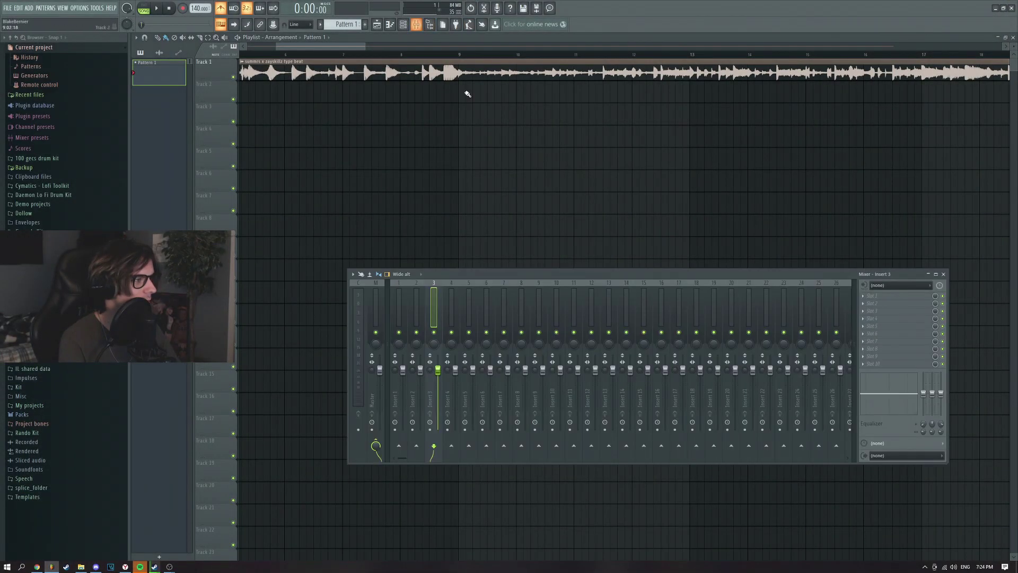
{"action": "right_click", "coordinate": [437, 302]}
{"action": "mouse_move", "coordinate": [461, 316]}
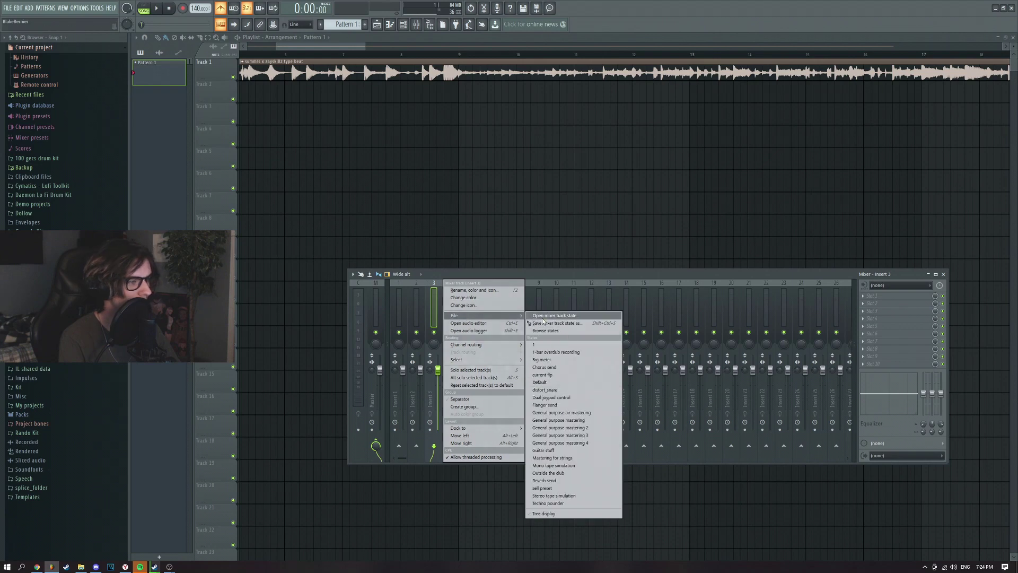
{"action": "left_click", "coordinate": [542, 316]}
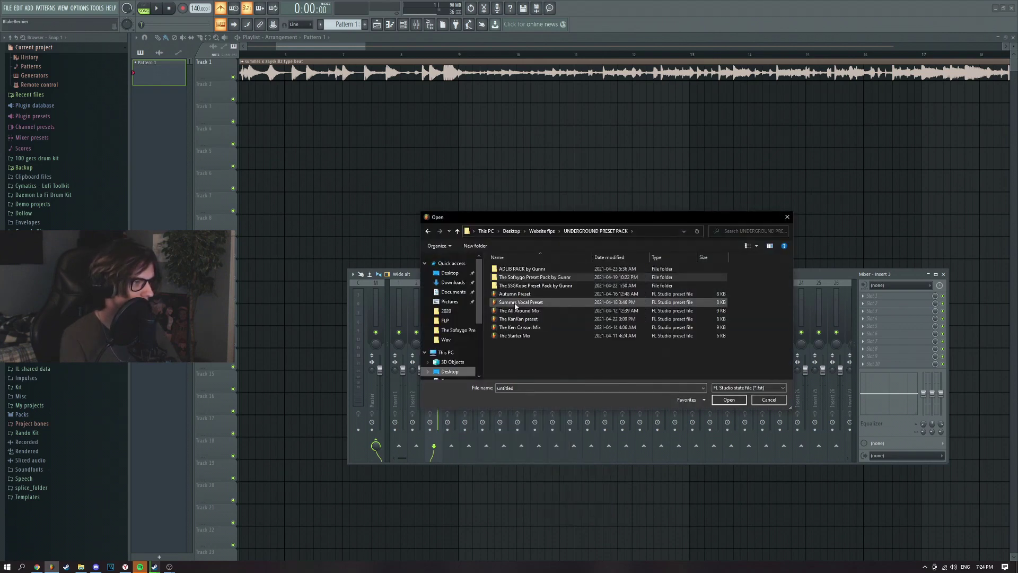
{"action": "left_click", "coordinate": [515, 304]}
{"action": "double_click", "coordinate": [515, 304]}
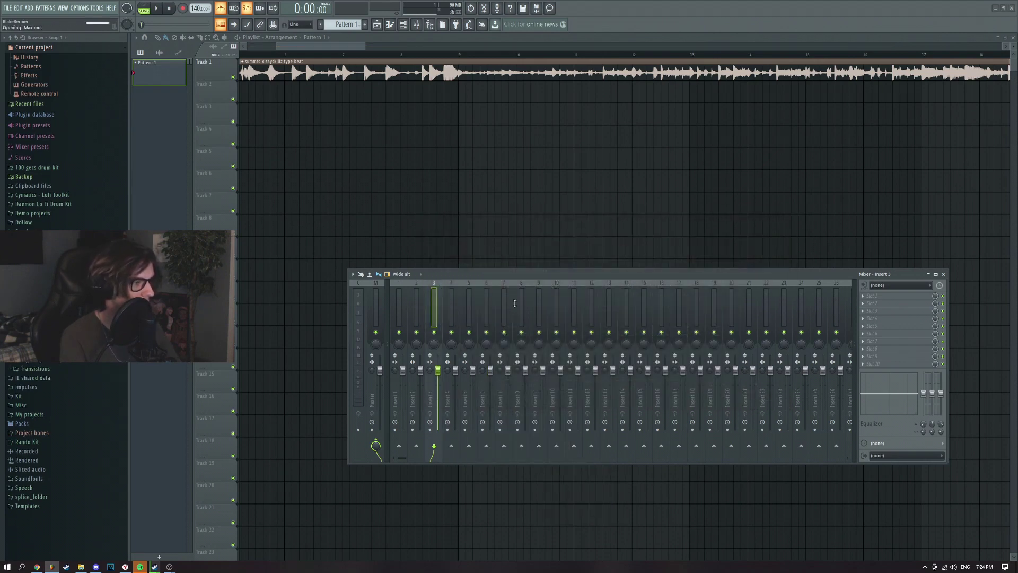
{"action": "scroll", "coordinate": [356, 172], "scroll_direction": "up", "scroll_amount": 1}
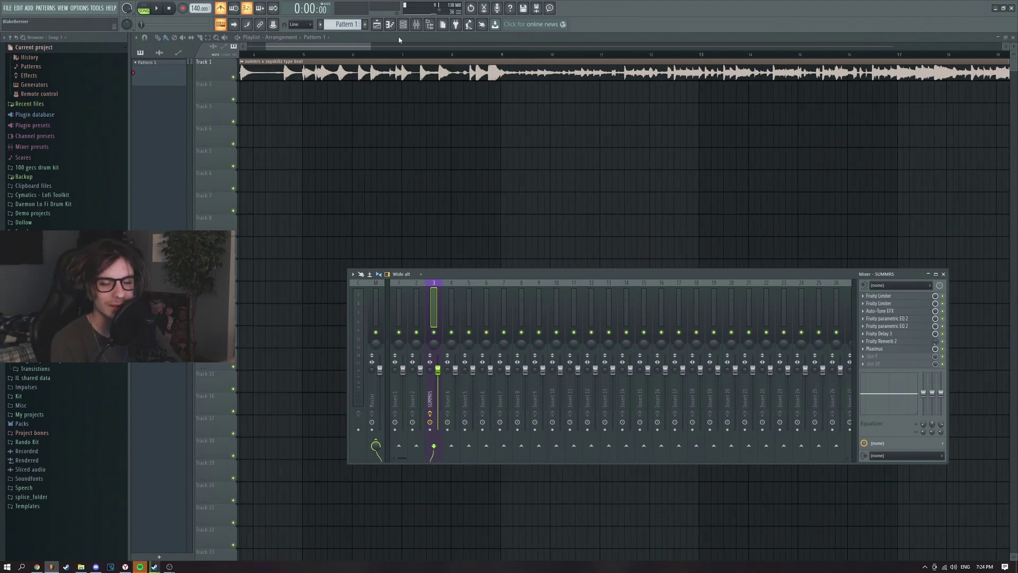
Hide the mixer, play the beat briefly, then stop playback
{"action": "key", "text": "F9"}
{"action": "scroll", "coordinate": [292, 50], "scroll_direction": "up", "scroll_amount": 2}
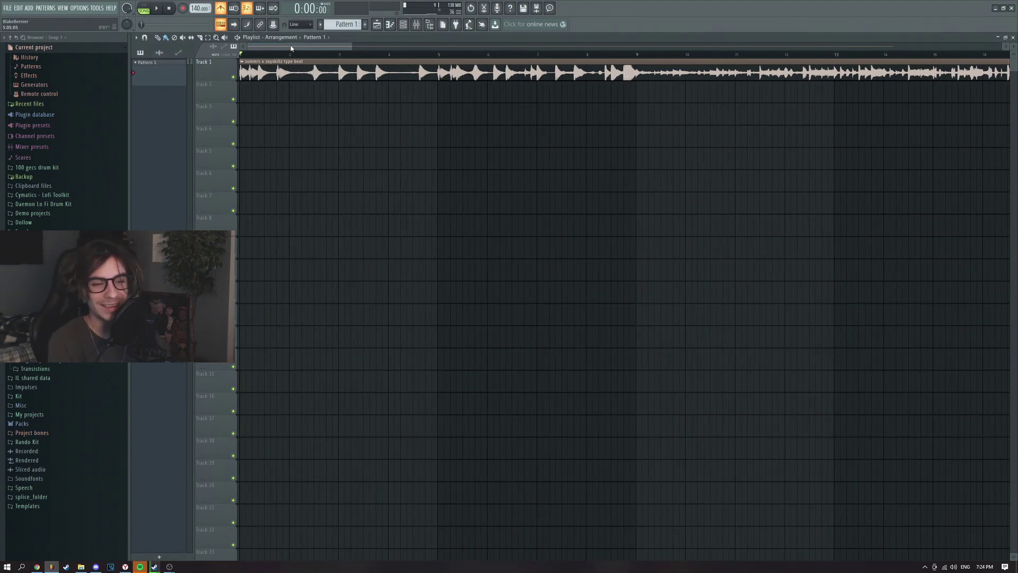
{"action": "scroll", "coordinate": [326, 45], "scroll_direction": "down", "scroll_amount": 2}
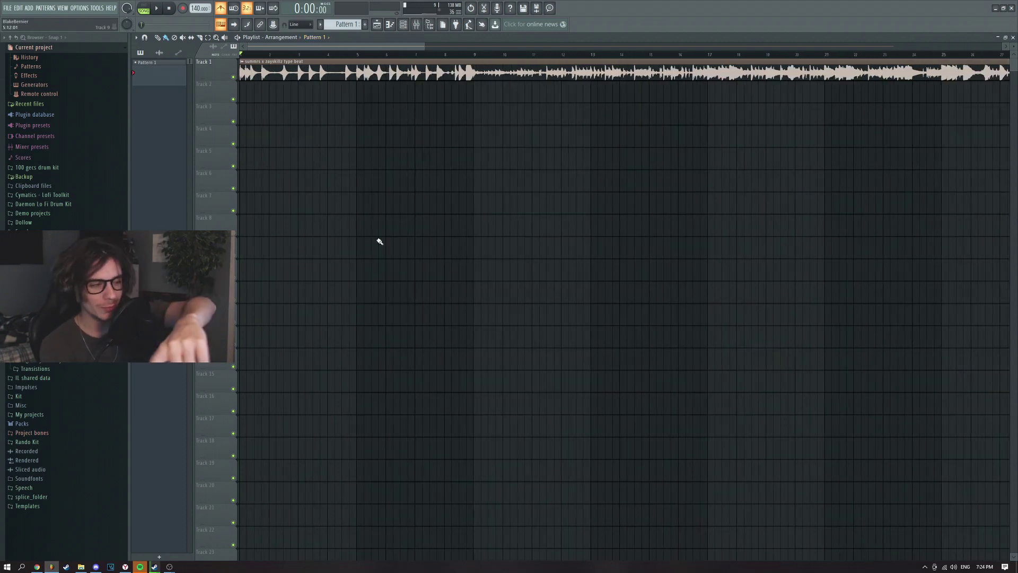
{"action": "key", "text": "F9"}
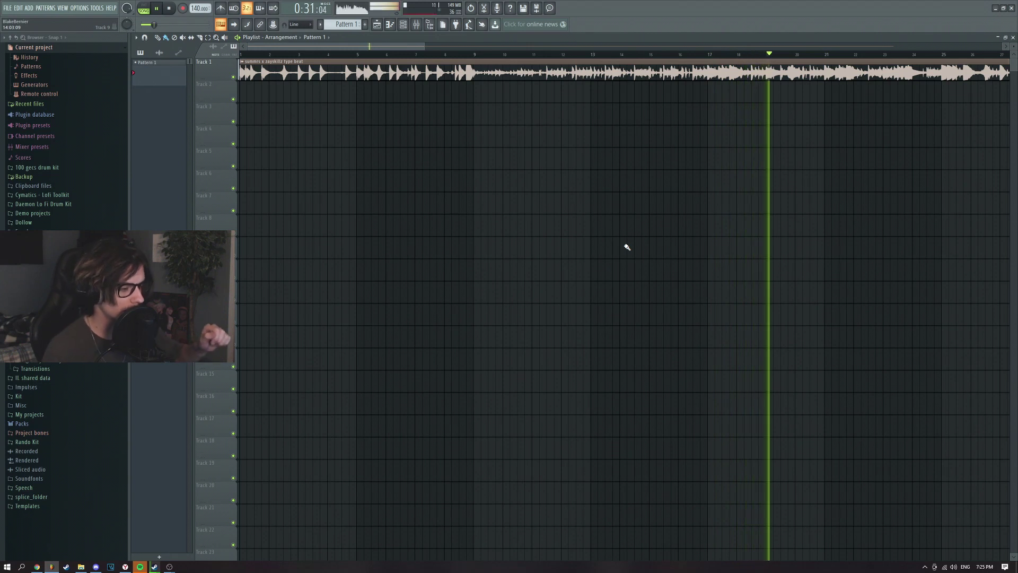
{"action": "key", "text": "space"}
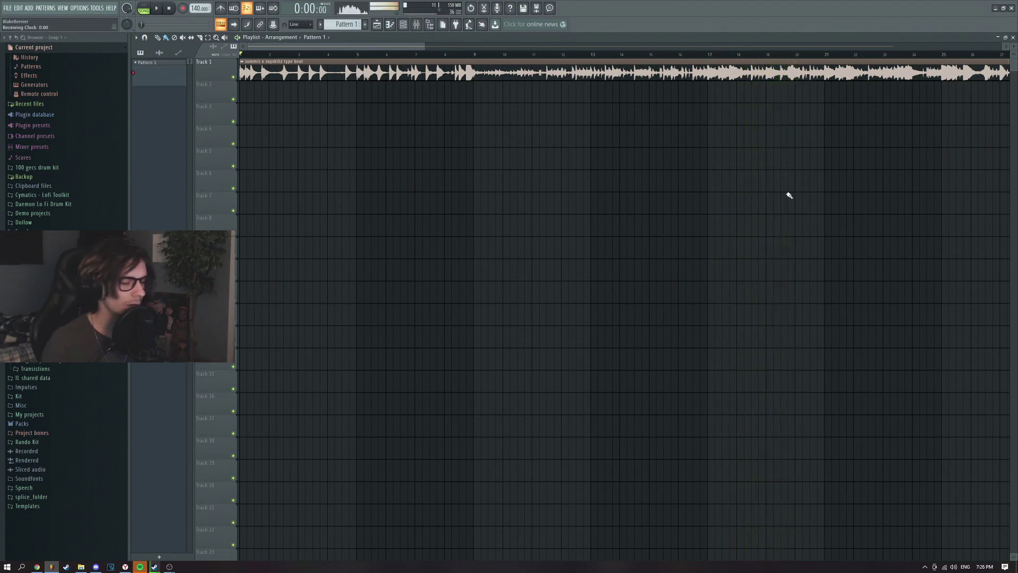
{"action": "left_click", "coordinate": [418, 24]}
Inspect the Auto-Tune EFX settings on the SUMMRS insert, then close the plugin
{"action": "left_click", "coordinate": [881, 313]}
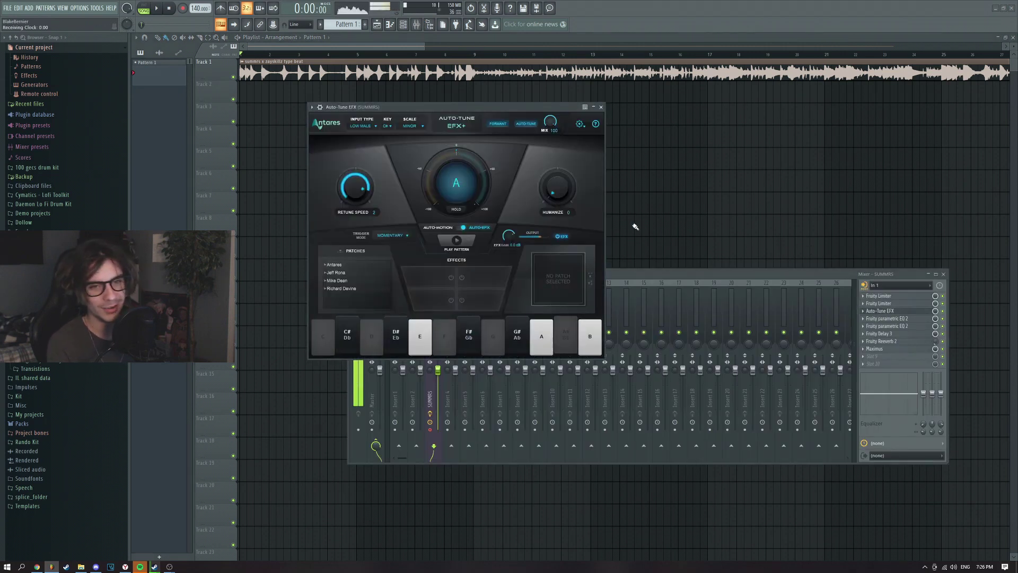
{"action": "key", "text": "Escape"}
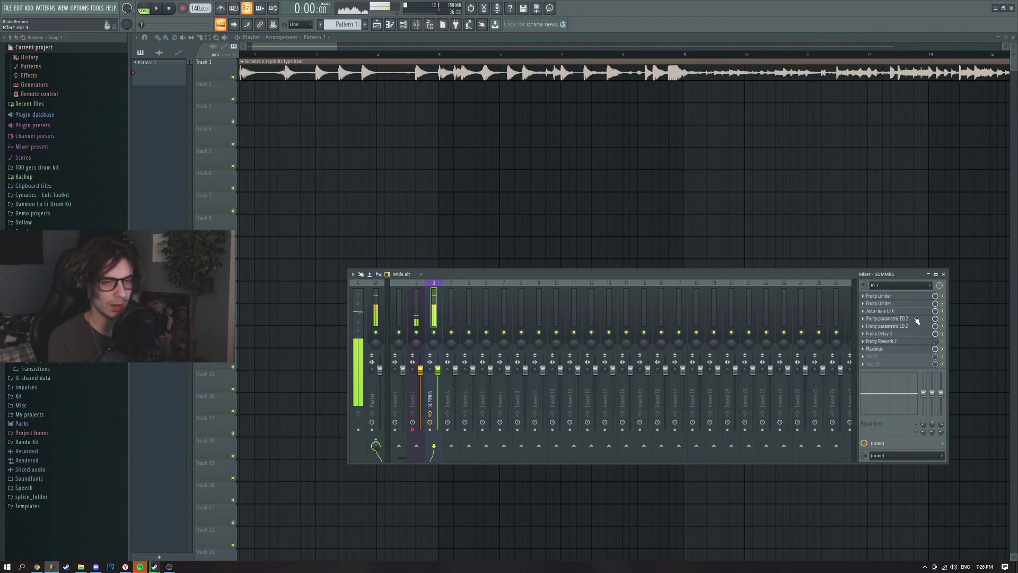
Select mixer insert 2 for vocals and check the beat clip's settings near 0:10
{"action": "key", "text": "F9"}
{"action": "key", "text": "F9"}
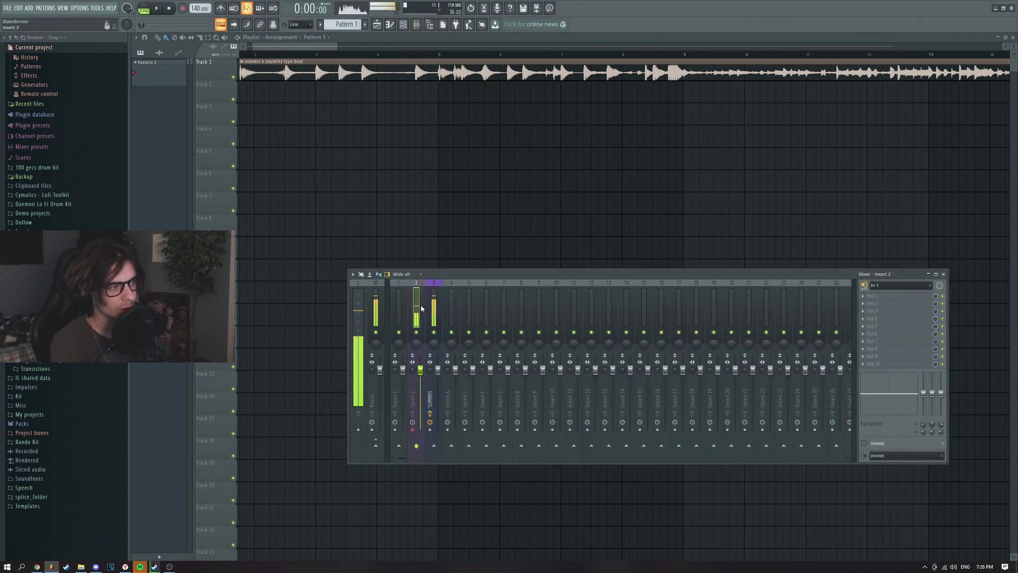
{"action": "left_click", "coordinate": [433, 308]}
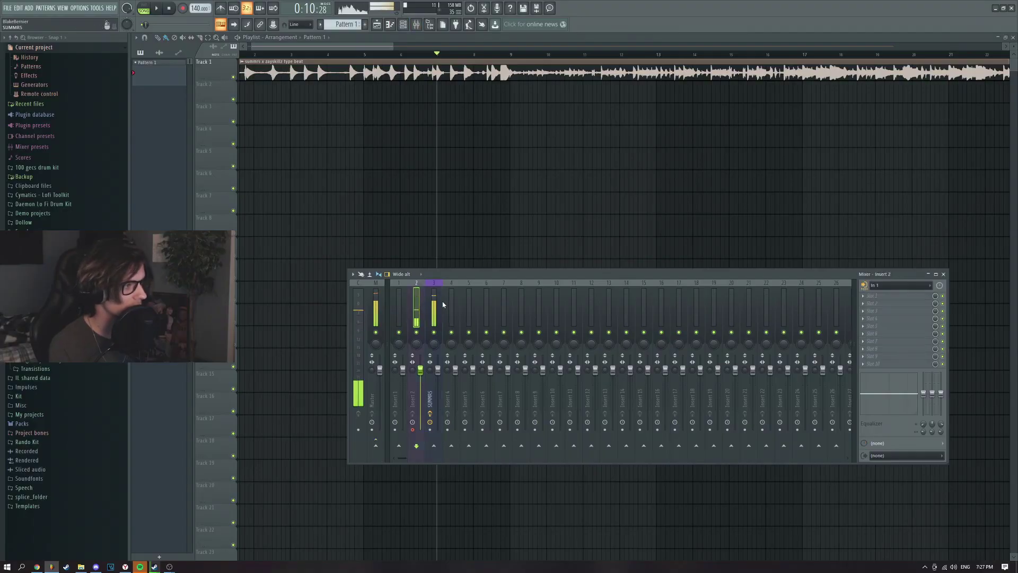
{"action": "double_click", "coordinate": [416, 77]}
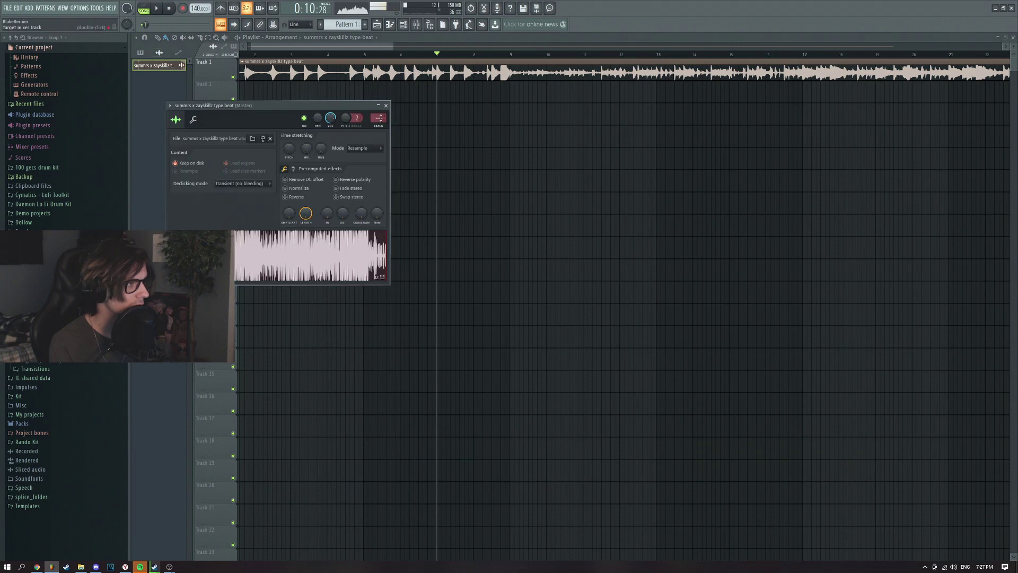
{"action": "left_click", "coordinate": [386, 105]}
{"action": "left_click", "coordinate": [418, 25]}
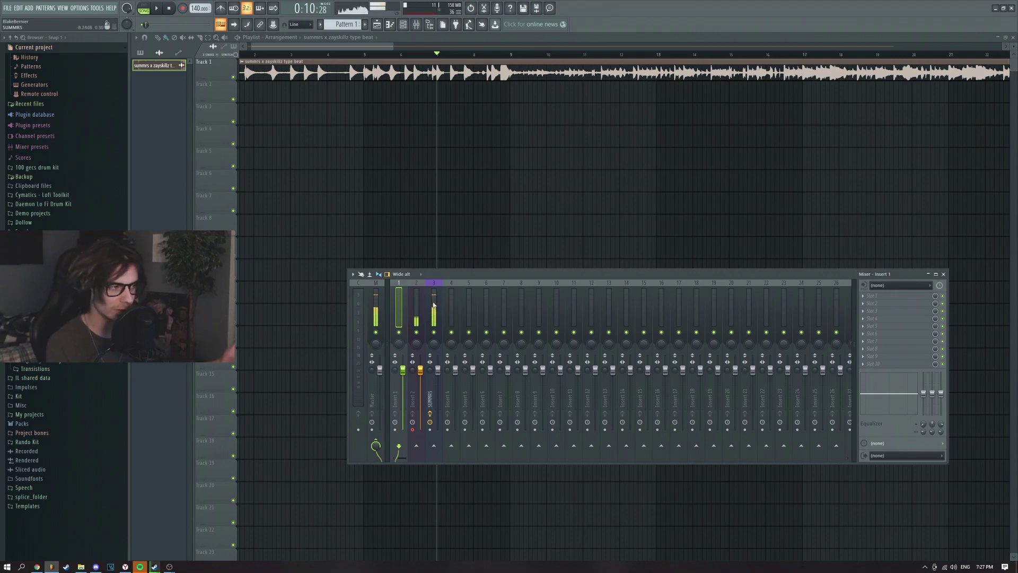
{"action": "left_click", "coordinate": [182, 9]}
Record a vocal take onto Track 3 as a playlist clip, inspect it, and play it back
{"action": "left_click", "coordinate": [528, 311]}
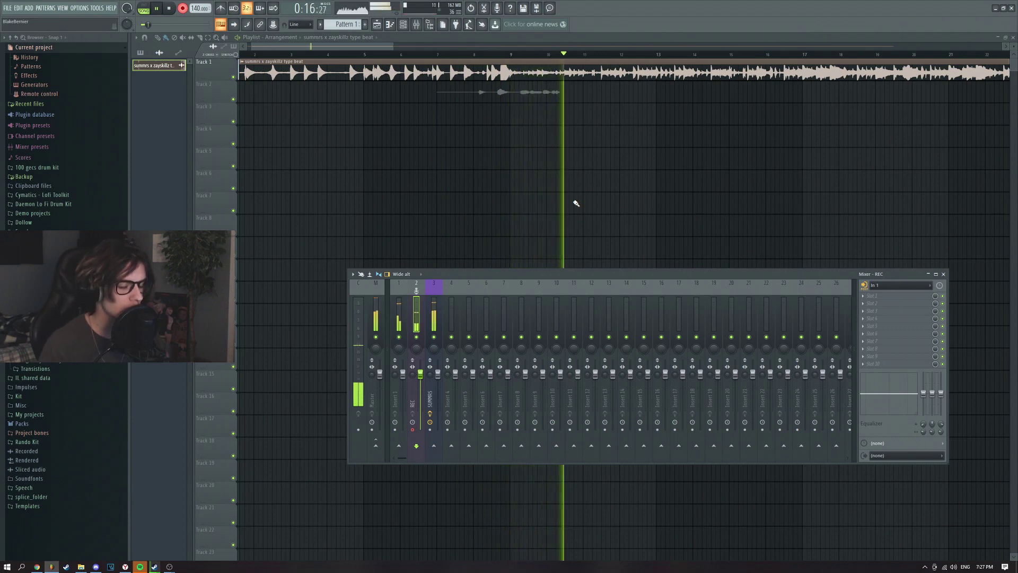
{"action": "key", "text": "space"}
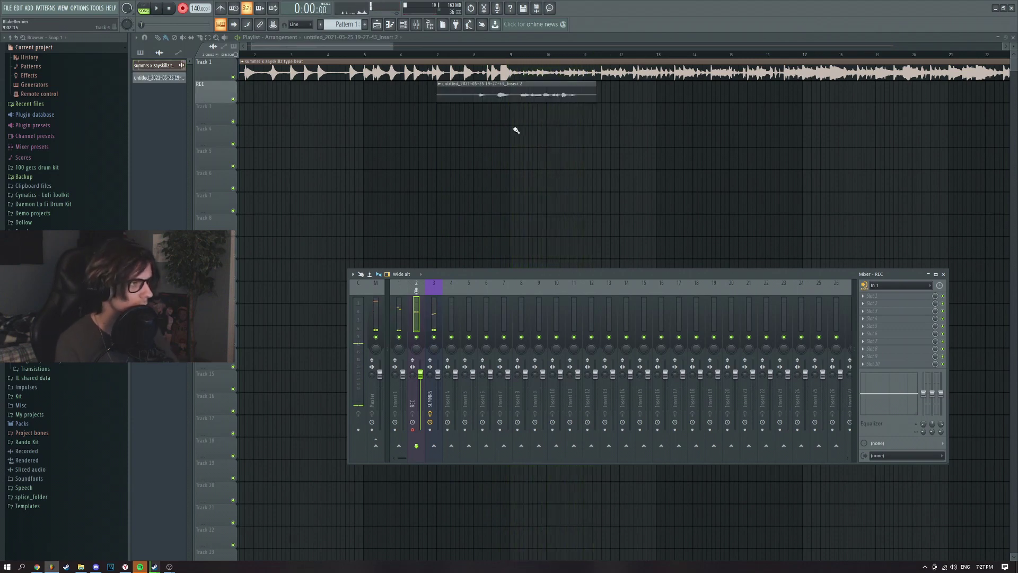
{"action": "scroll", "coordinate": [446, 79], "scroll_direction": "down", "scroll_amount": 3}
{"action": "key", "text": "F9"}
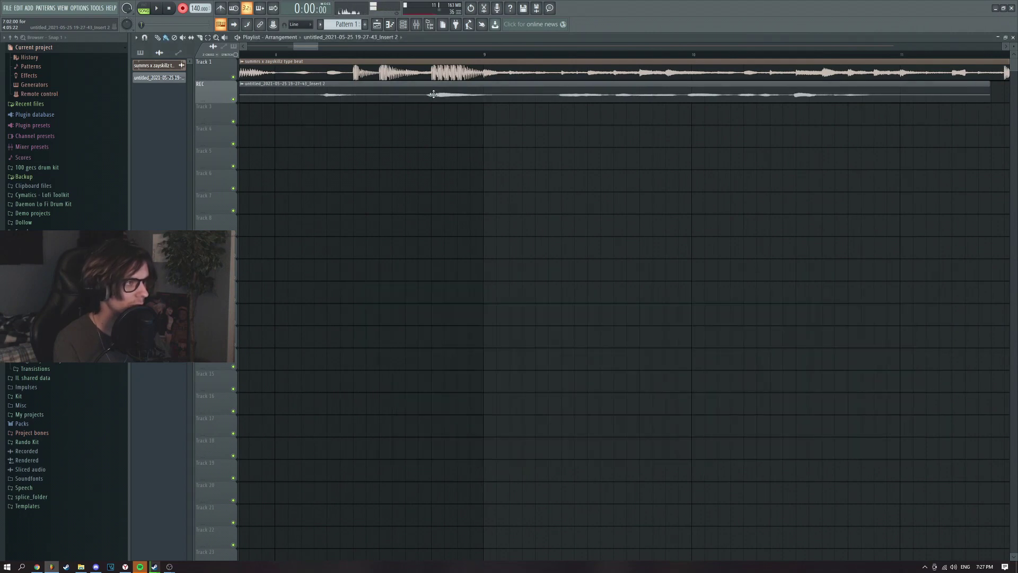
{"action": "double_click", "coordinate": [439, 94]}
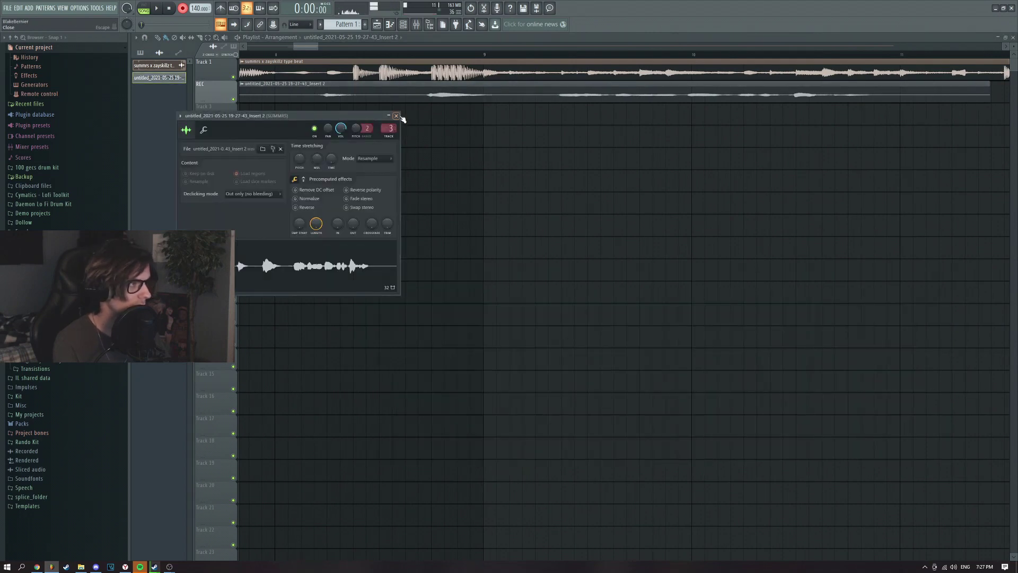
{"action": "left_click", "coordinate": [398, 115]}
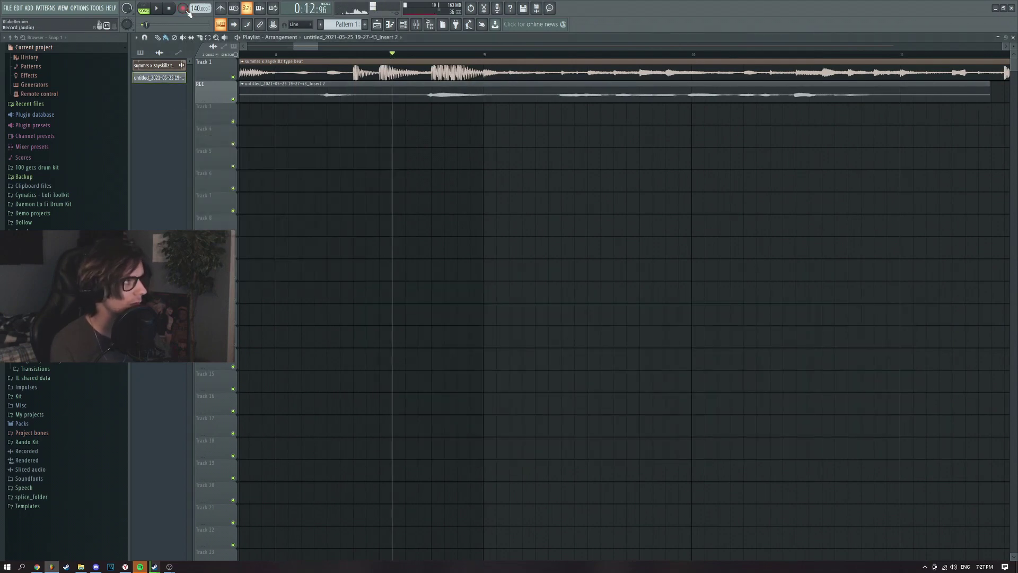
{"action": "key", "text": "space"}
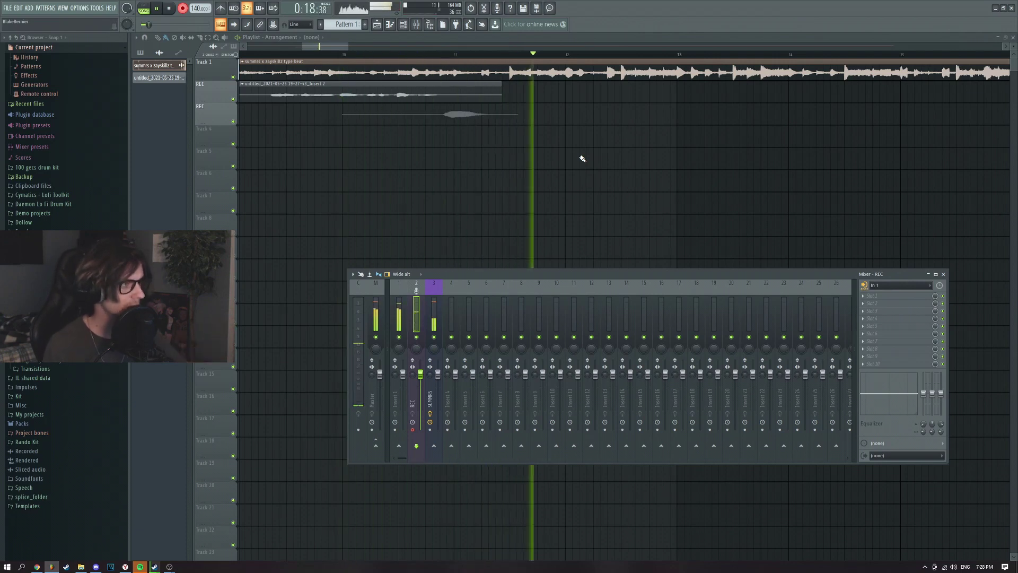
Stop recording to keep the Track 3 take, then play the stacked takes and stop
{"action": "key", "text": "space"}
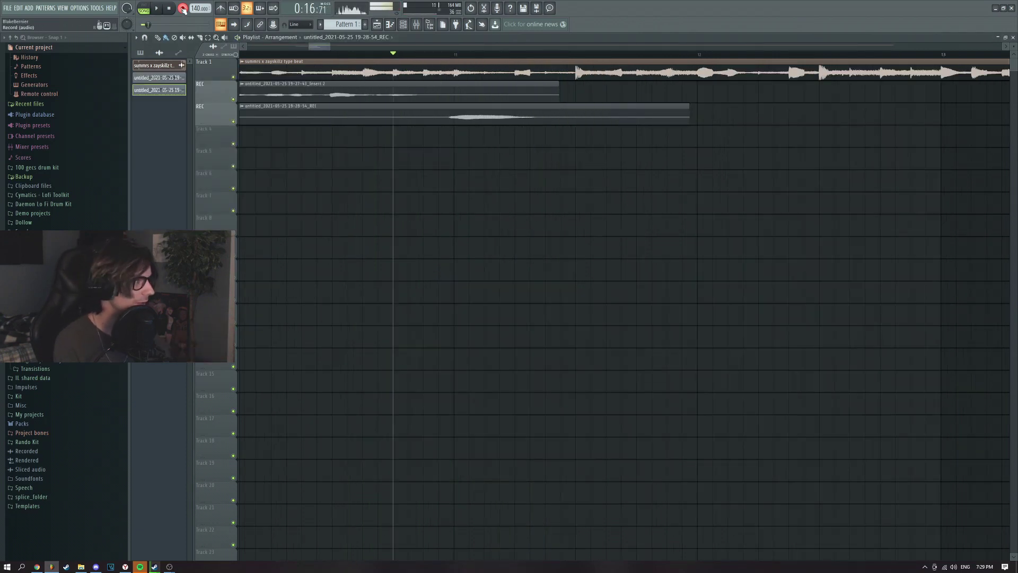
{"action": "scroll", "coordinate": [311, 168], "scroll_direction": "down", "scroll_amount": 5}
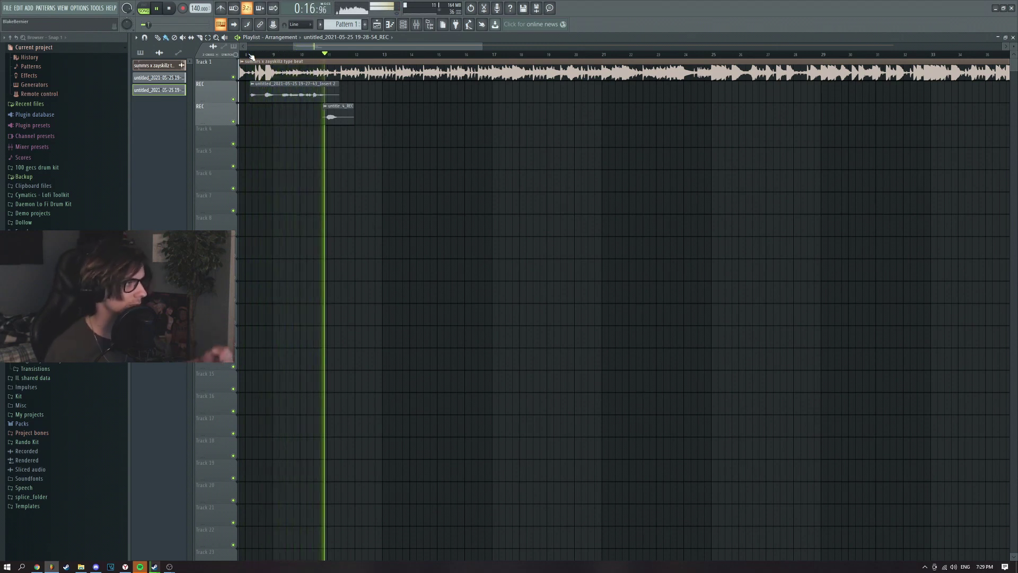
{"action": "key", "text": "space"}
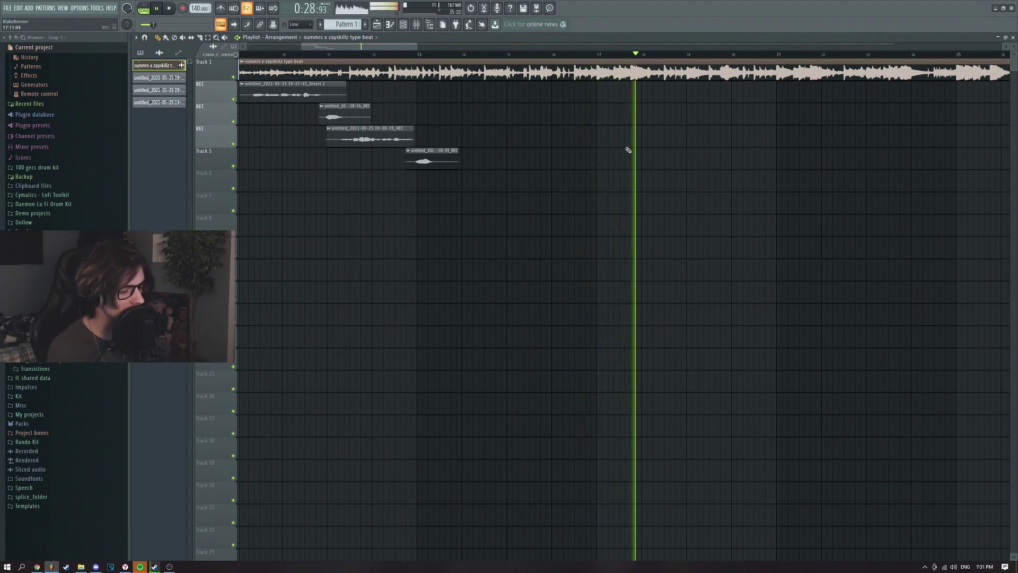
{"action": "left_click", "coordinate": [416, 24]}
Record a vocal take as a playlist audio clip, undoing and redoing the take once
{"action": "left_click", "coordinate": [182, 8]}
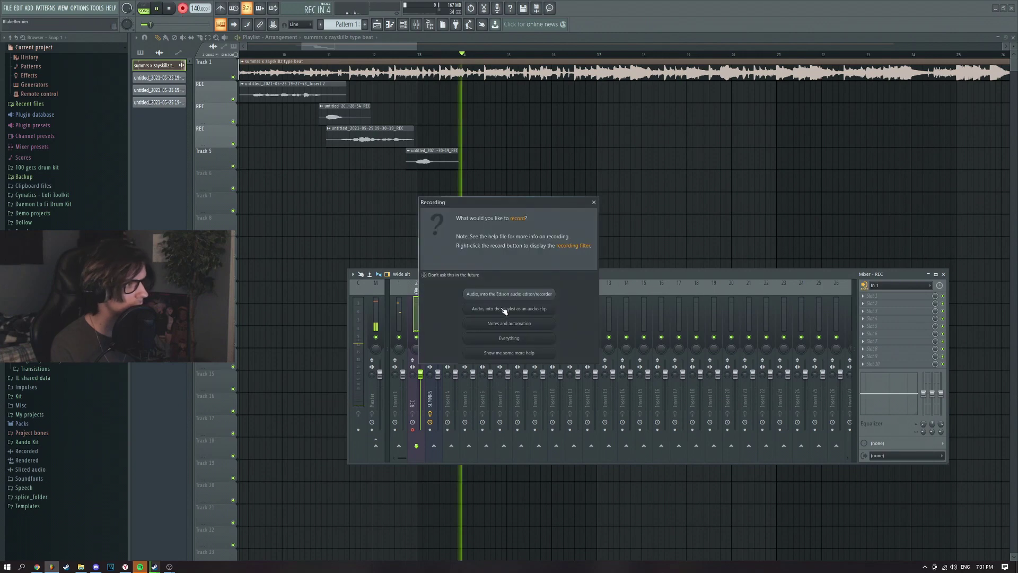
{"action": "left_click", "coordinate": [509, 354]}
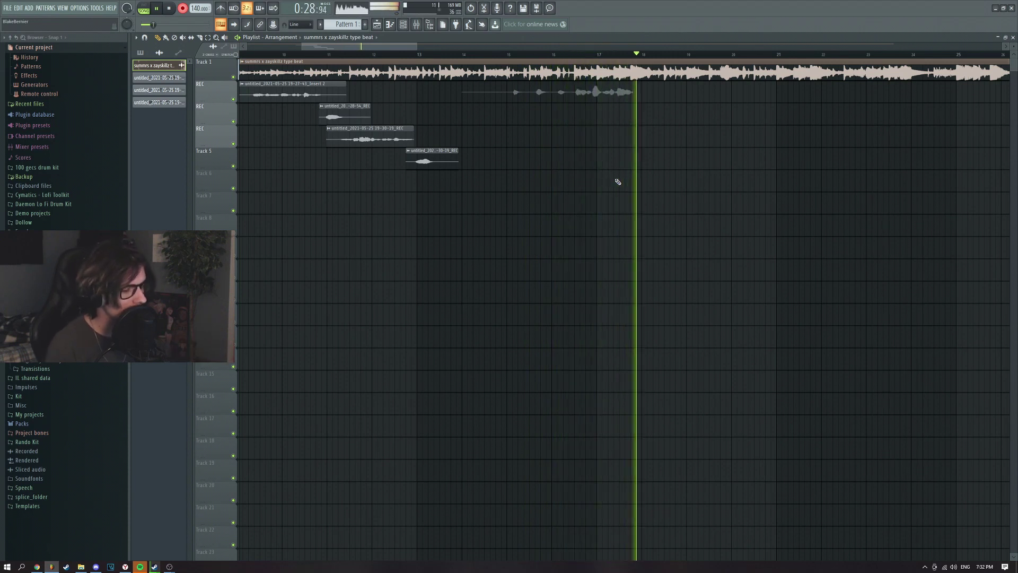
{"action": "key", "text": "space"}
{"action": "key", "text": "ctrl+z"}
{"action": "key", "text": "F9"}
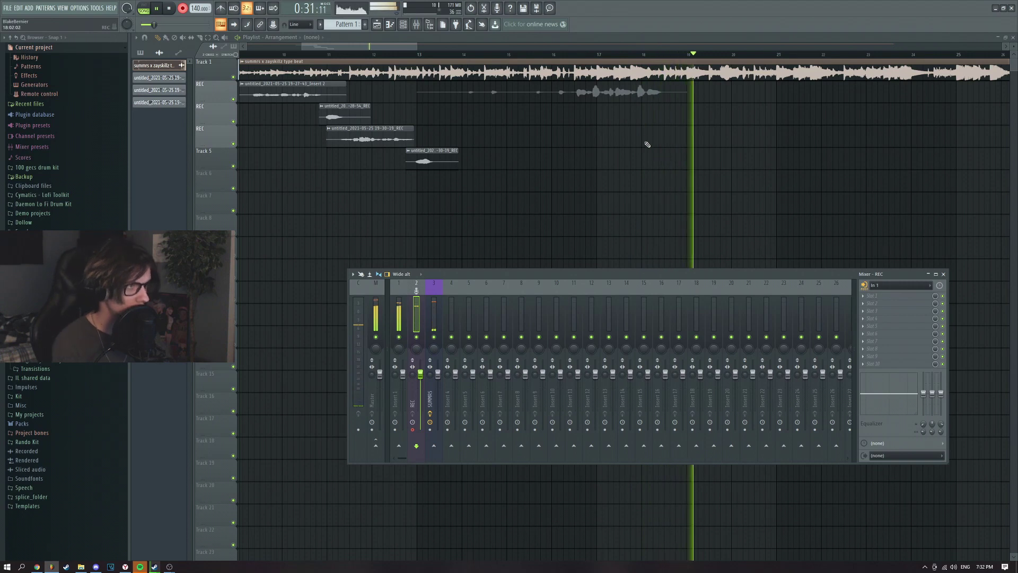
{"action": "key", "text": "space"}
Inspect the new Track 2 take's clip settings, then start recording a take on Track 3
{"action": "key", "text": "F9"}
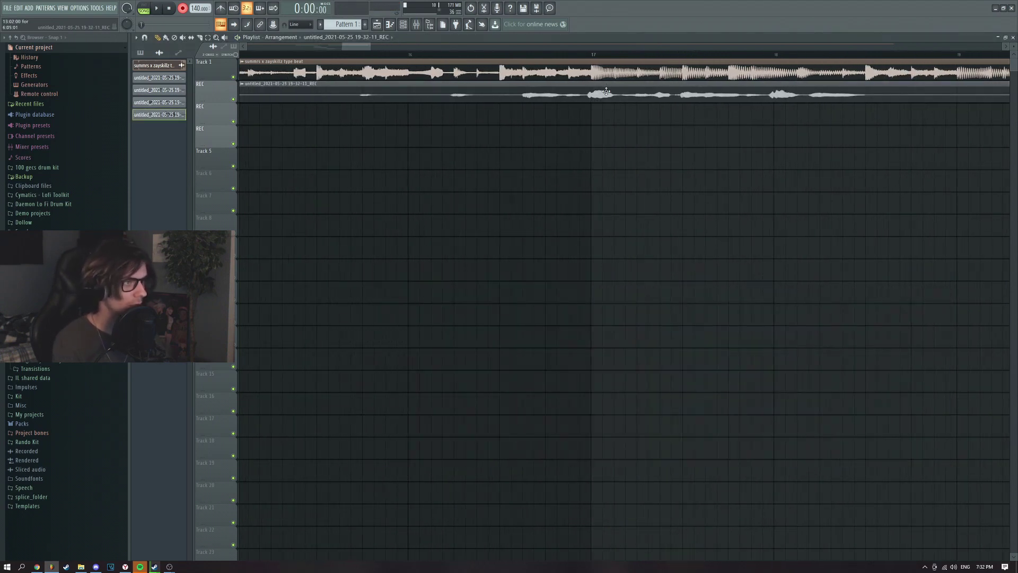
{"action": "double_click", "coordinate": [606, 94]}
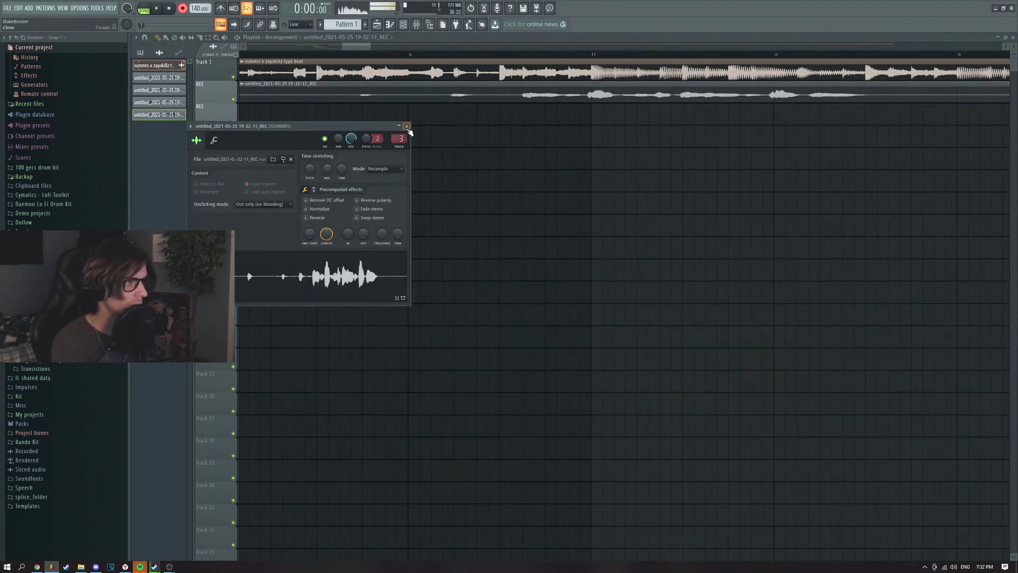
{"action": "left_click", "coordinate": [409, 129]}
{"action": "key", "text": "space"}
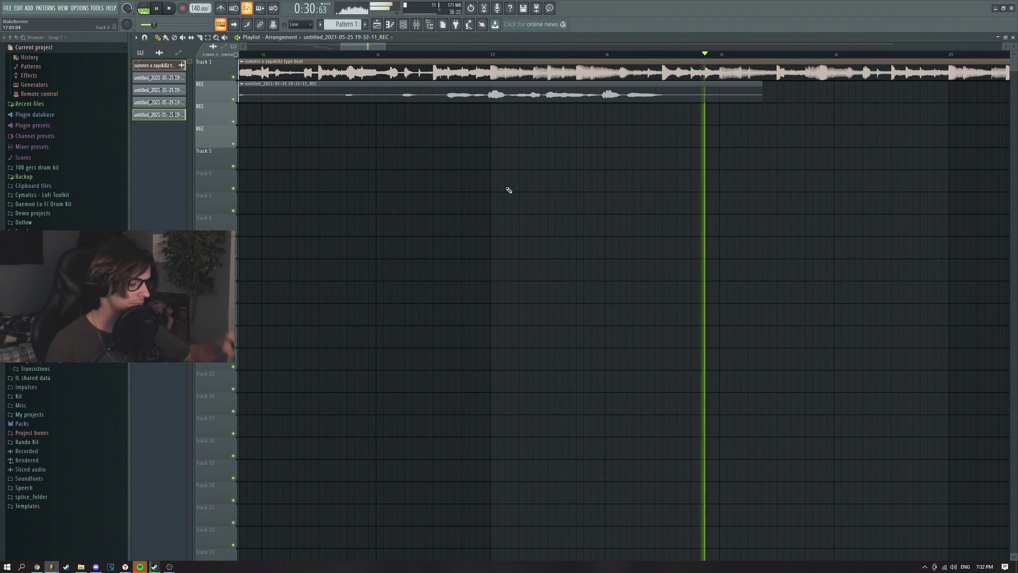
{"action": "key", "text": "space"}
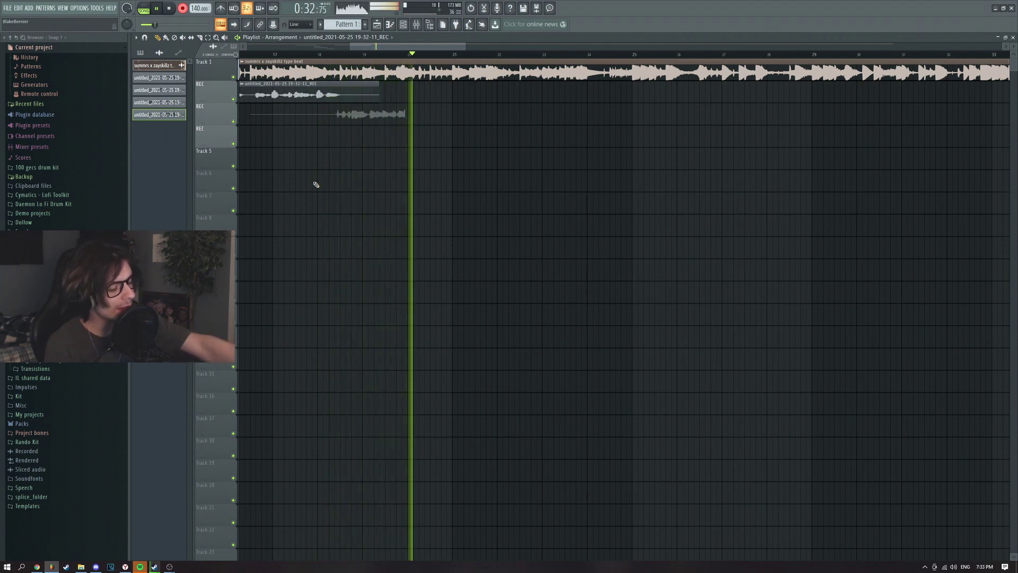
Keep the Track 3 take, check its clip settings, and drag its start slightly earlier
{"action": "key", "text": "space"}
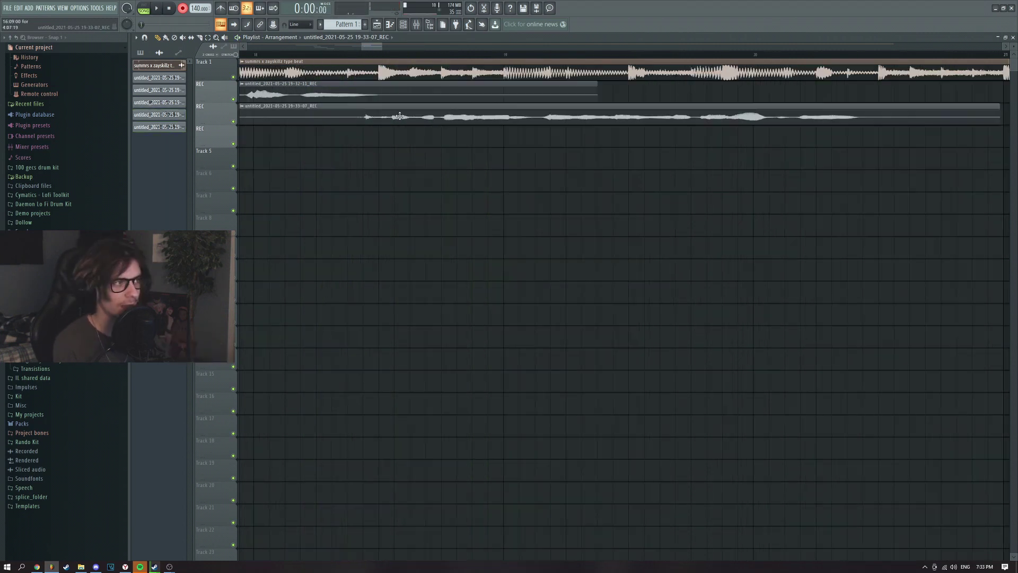
{"action": "double_click", "coordinate": [413, 117]}
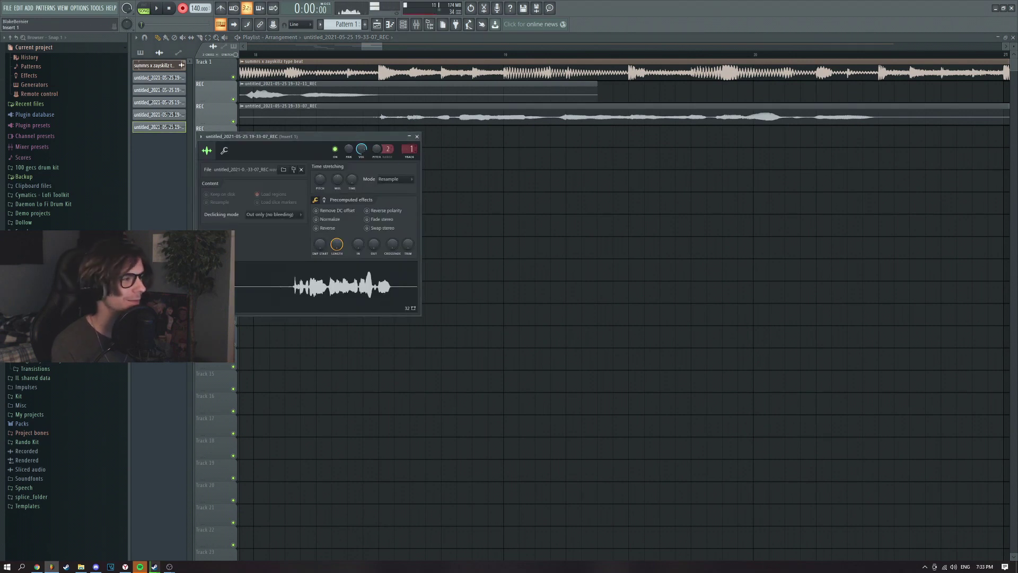
{"action": "left_click", "coordinate": [420, 137]}
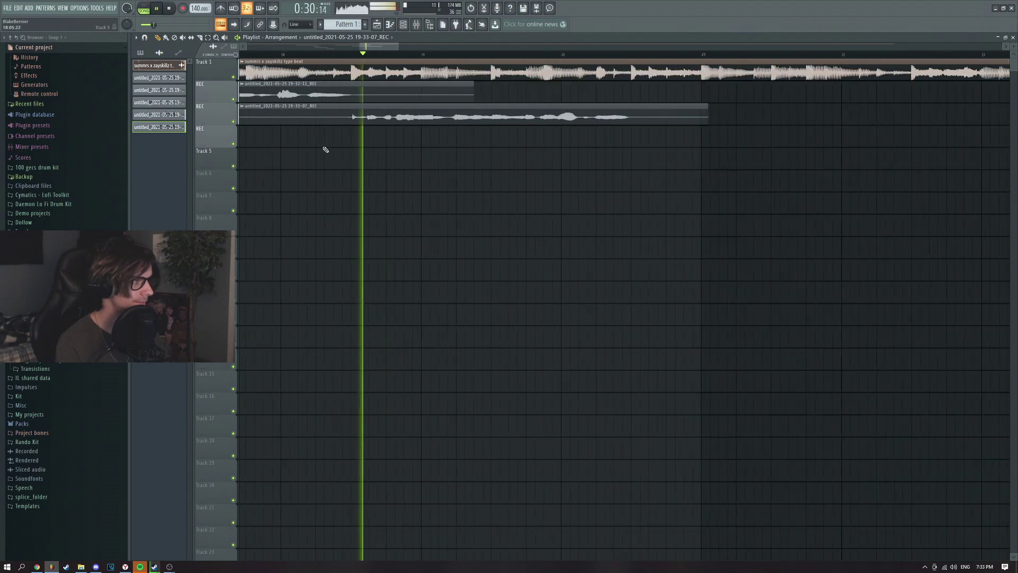
{"action": "scroll", "coordinate": [326, 146], "scroll_direction": "down", "scroll_amount": 2}
{"action": "scroll", "coordinate": [295, 154], "scroll_direction": "down", "scroll_amount": 2}
{"action": "left_click_drag", "start_coordinate": [248, 118], "coordinate": [239, 118]}
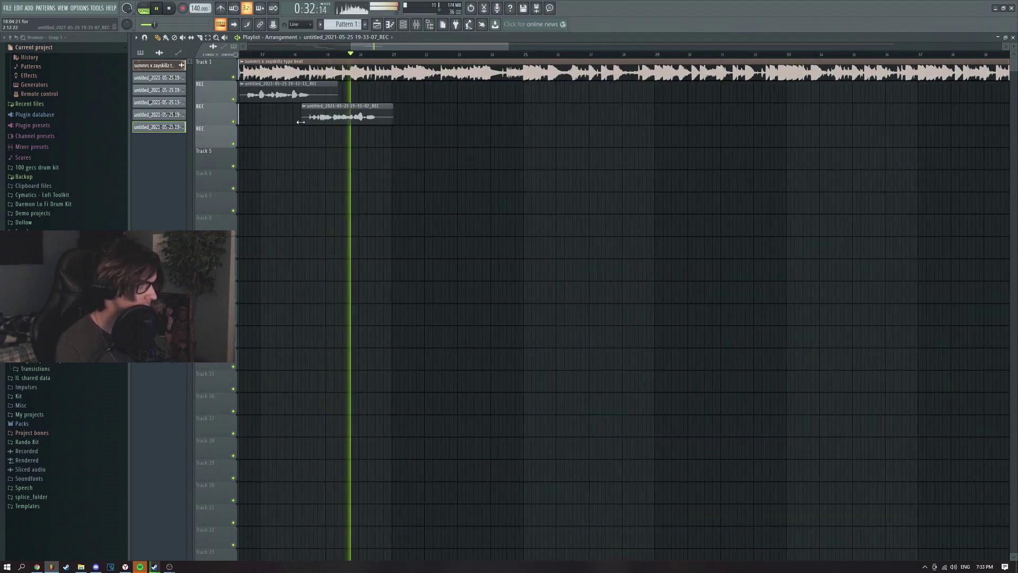
{"action": "key", "text": "space"}
{"action": "left_click", "coordinate": [417, 24]}
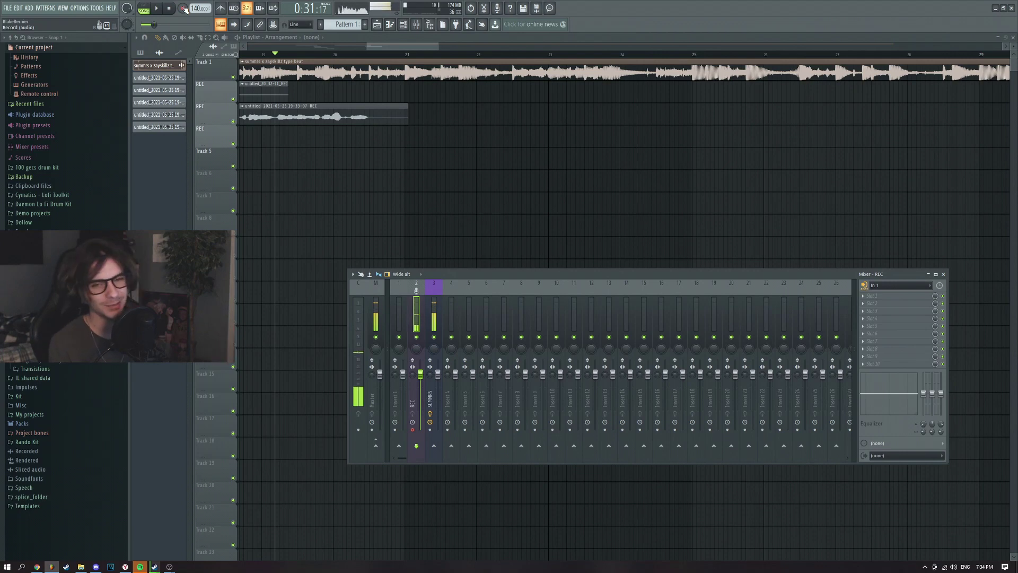
Arm audio recording into the playlist and record a vocal take over the beat
{"action": "left_click", "coordinate": [185, 10]}
{"action": "left_click", "coordinate": [509, 313]}
{"action": "key", "text": "F9"}
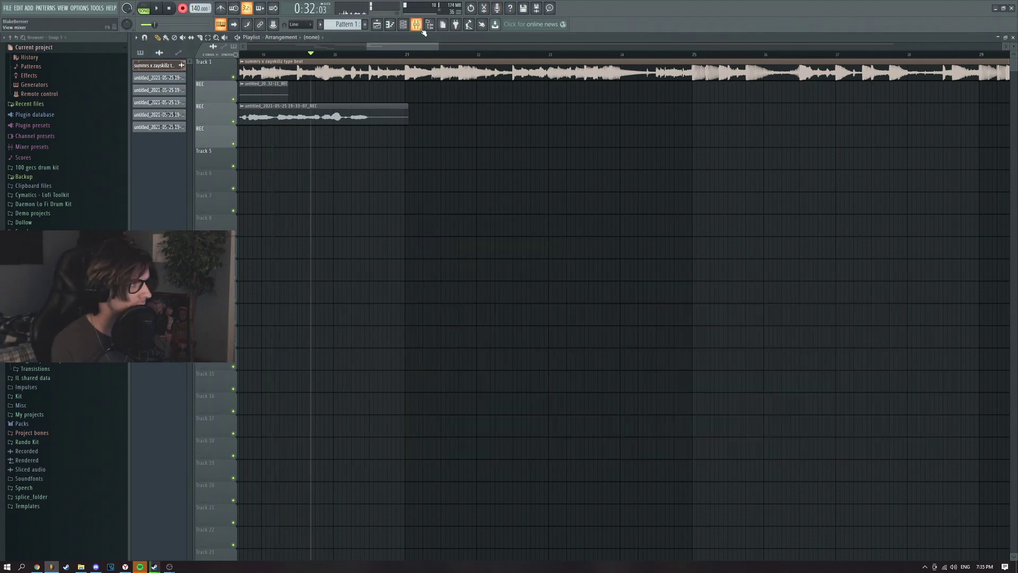
{"action": "key", "text": "F9"}
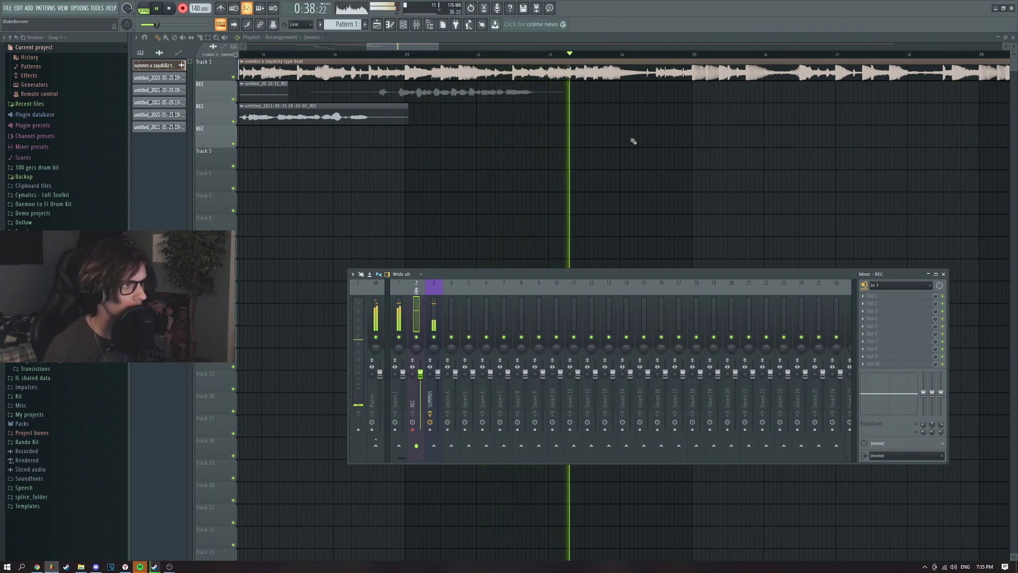
{"action": "key", "text": "space"}
Delete the unwanted take's file and record a replacement take
{"action": "right_click", "coordinate": [161, 142]}
{"action": "left_click", "coordinate": [171, 206]}
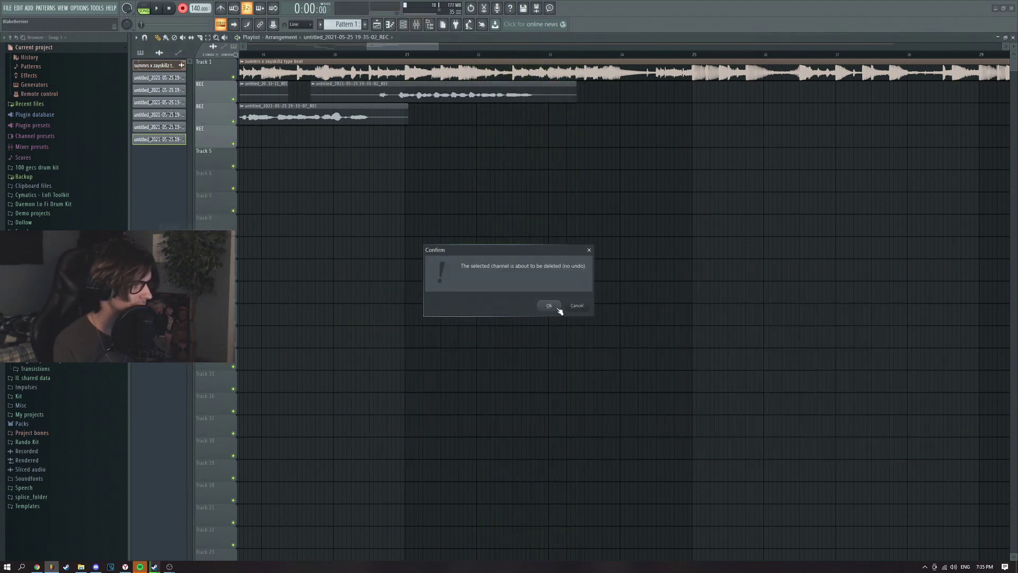
{"action": "key", "text": "Return"}
{"action": "left_click", "coordinate": [317, 55]}
{"action": "key", "text": "F9"}
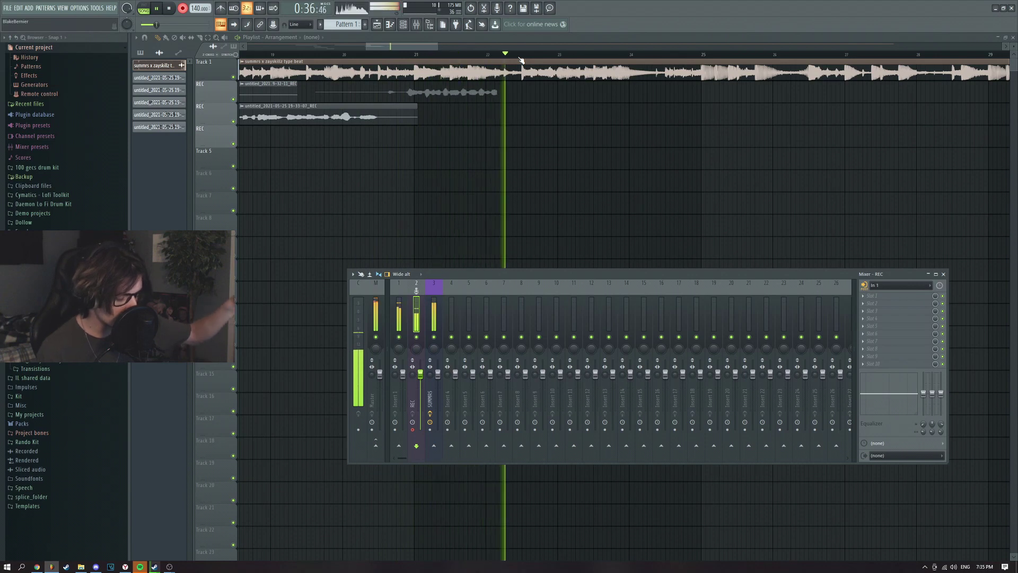
{"action": "key", "text": "space"}
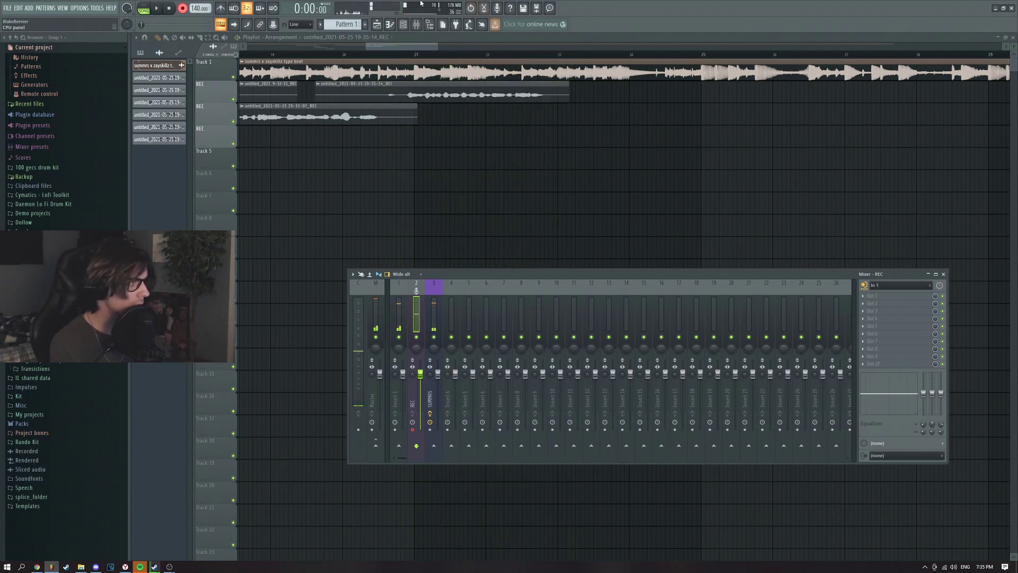
Delete that take too and record another vocal take onto Track 2
{"action": "right_click", "coordinate": [158, 139]}
{"action": "left_click", "coordinate": [171, 183]}
{"action": "key", "text": "Return"}
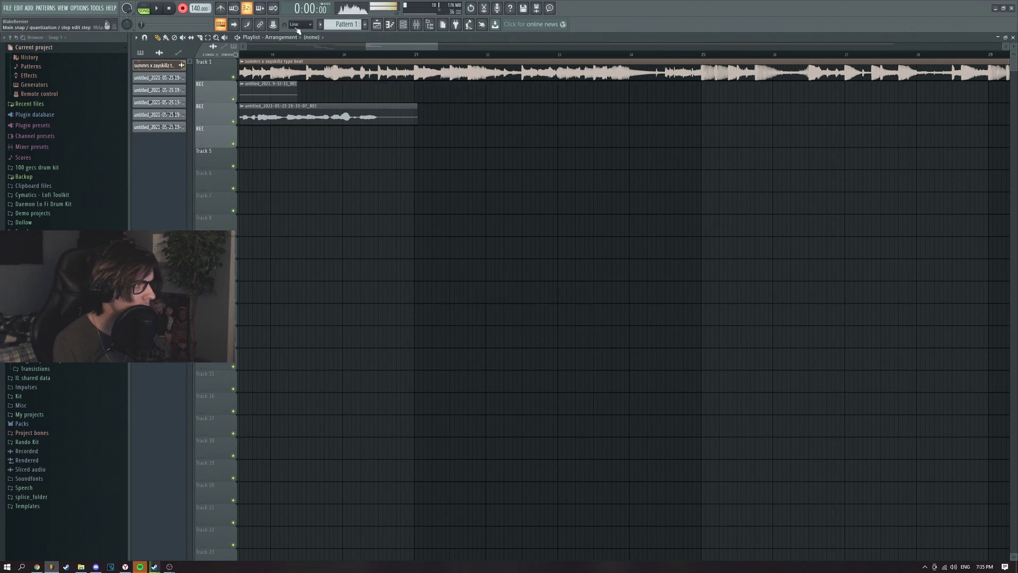
{"action": "left_click", "coordinate": [417, 24]}
{"action": "key", "text": "space"}
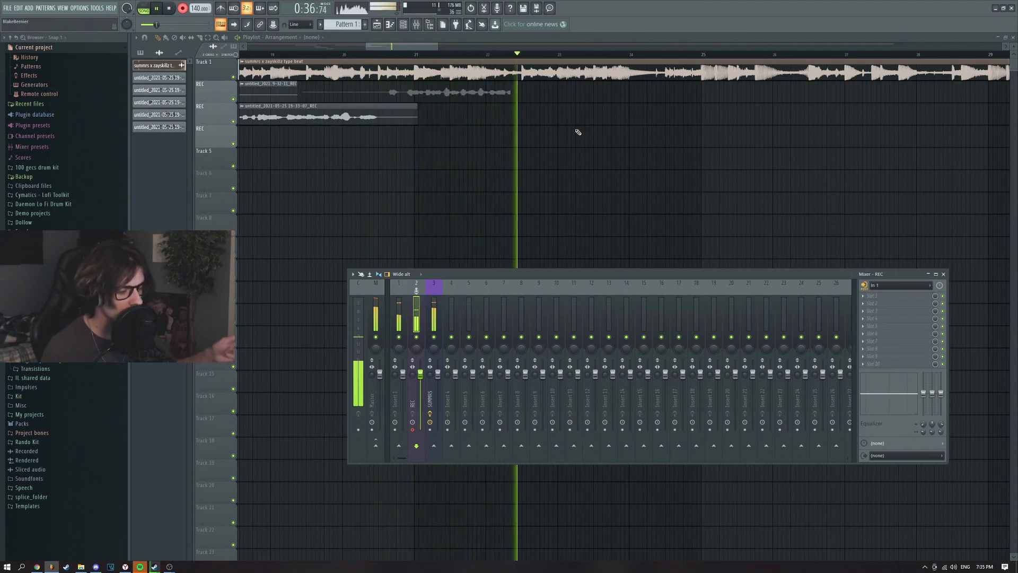
{"action": "key", "text": "space"}
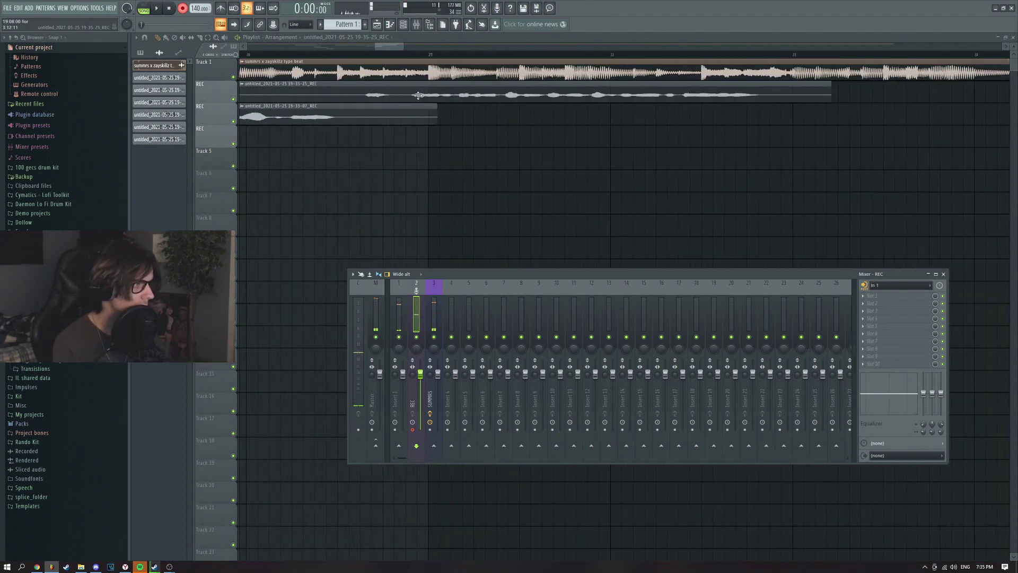
Check the new clip's settings, then arm recording audio into the playlist as a clip
{"action": "key", "text": "F9"}
{"action": "double_click", "coordinate": [443, 93]}
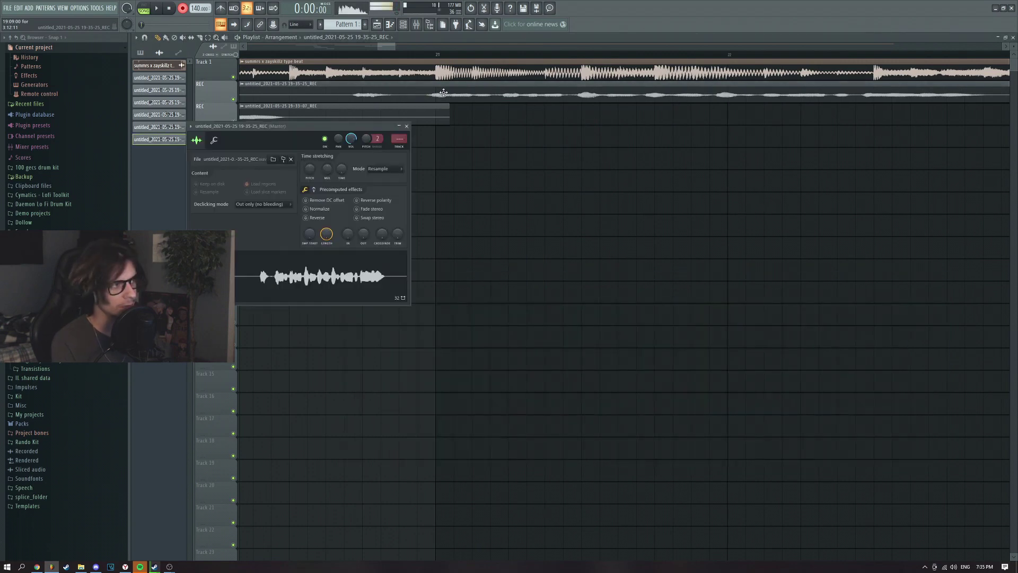
{"action": "left_click", "coordinate": [406, 126]}
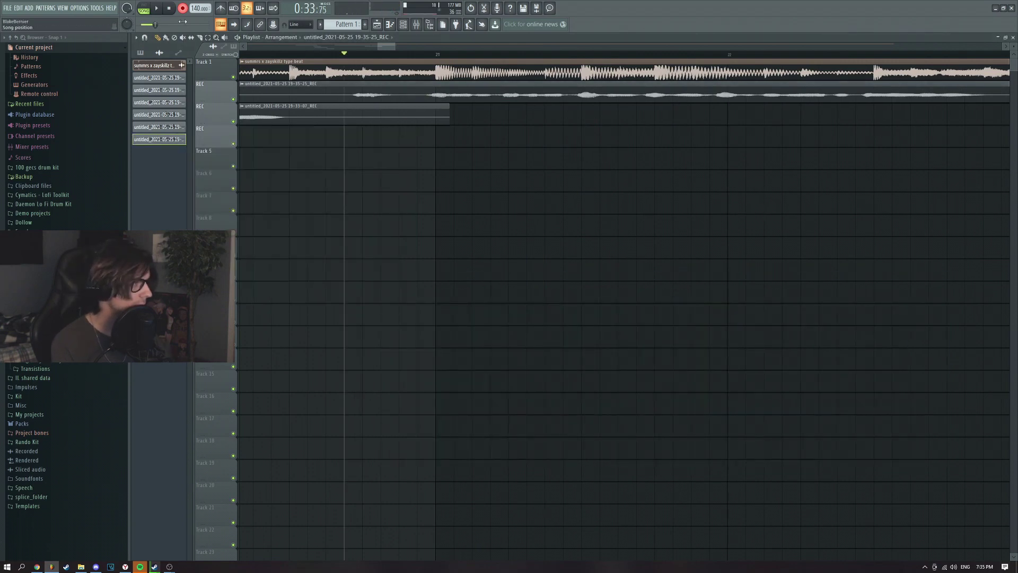
{"action": "scroll", "coordinate": [557, 72], "scroll_direction": "down", "scroll_amount": 3}
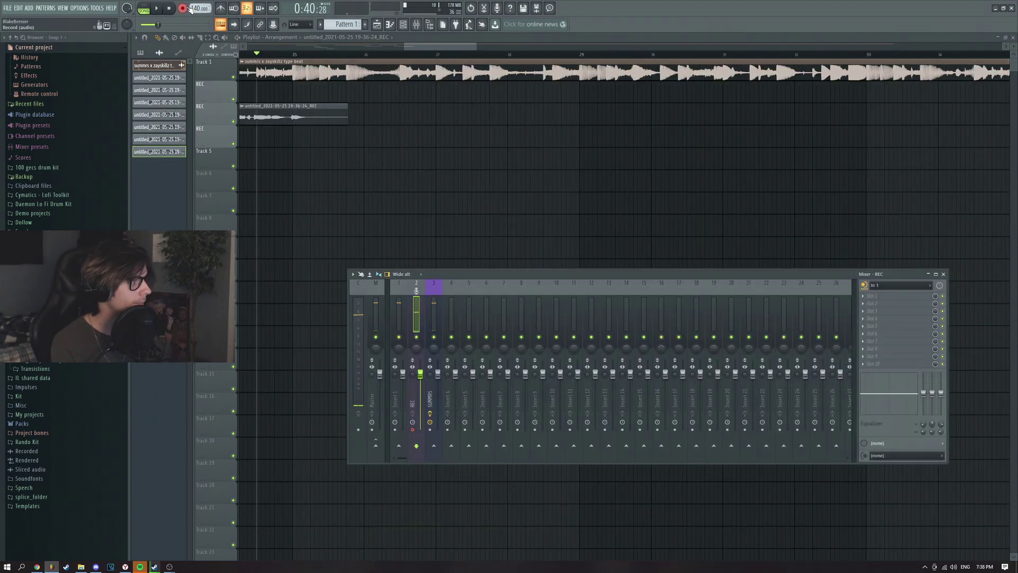
{"action": "left_click", "coordinate": [183, 9]}
{"action": "left_click", "coordinate": [521, 309]}
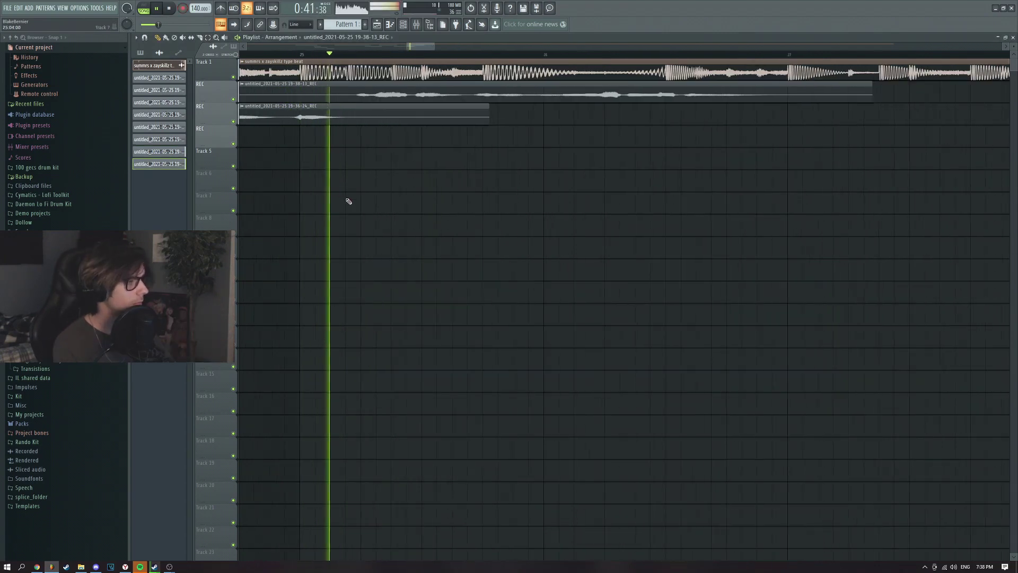
{"action": "scroll", "coordinate": [348, 202], "scroll_direction": "up", "scroll_amount": 2}
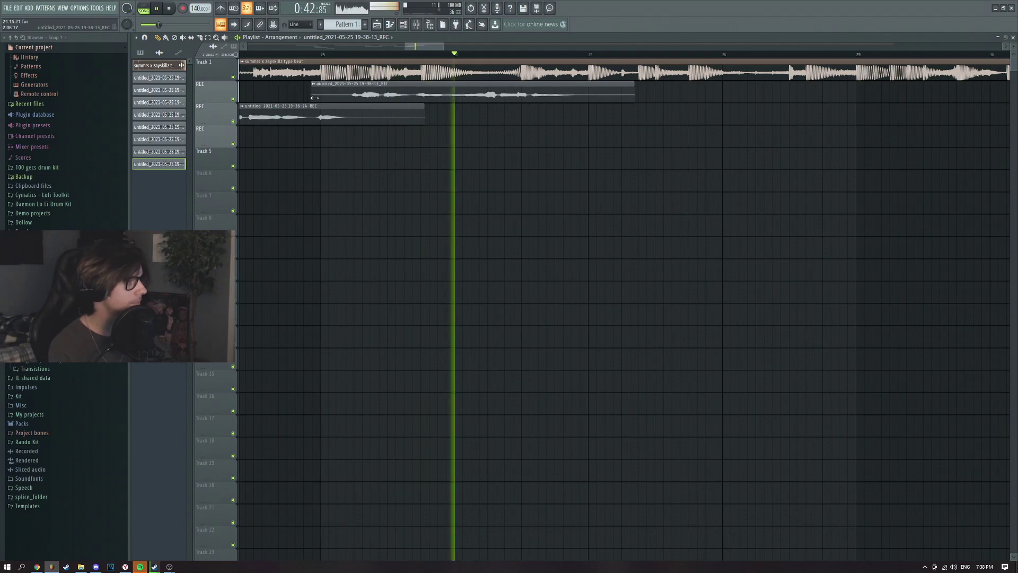
{"action": "scroll", "coordinate": [499, 209], "scroll_direction": "down", "scroll_amount": 2}
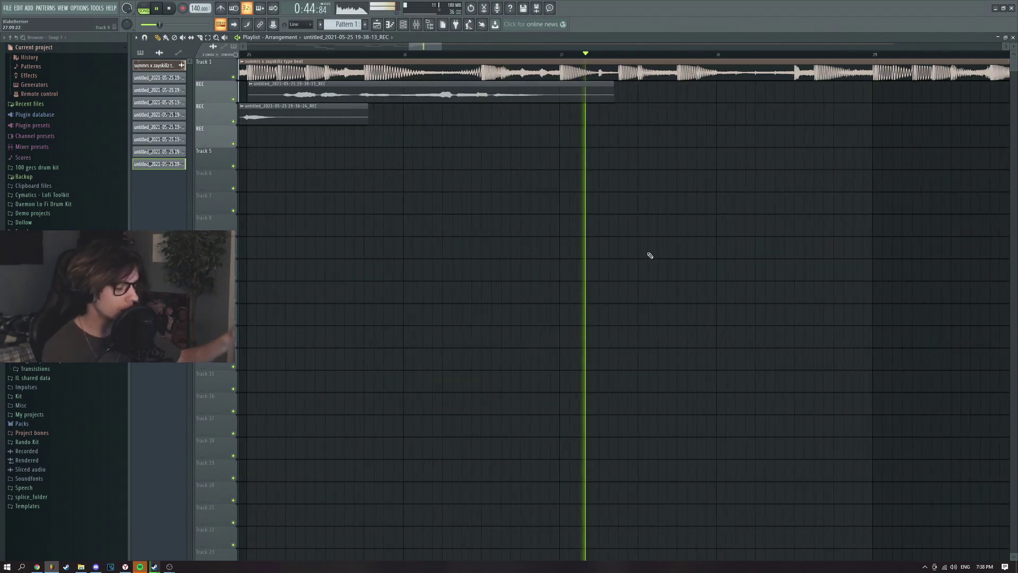
{"action": "scroll", "coordinate": [621, 239], "scroll_direction": "up", "scroll_amount": 2}
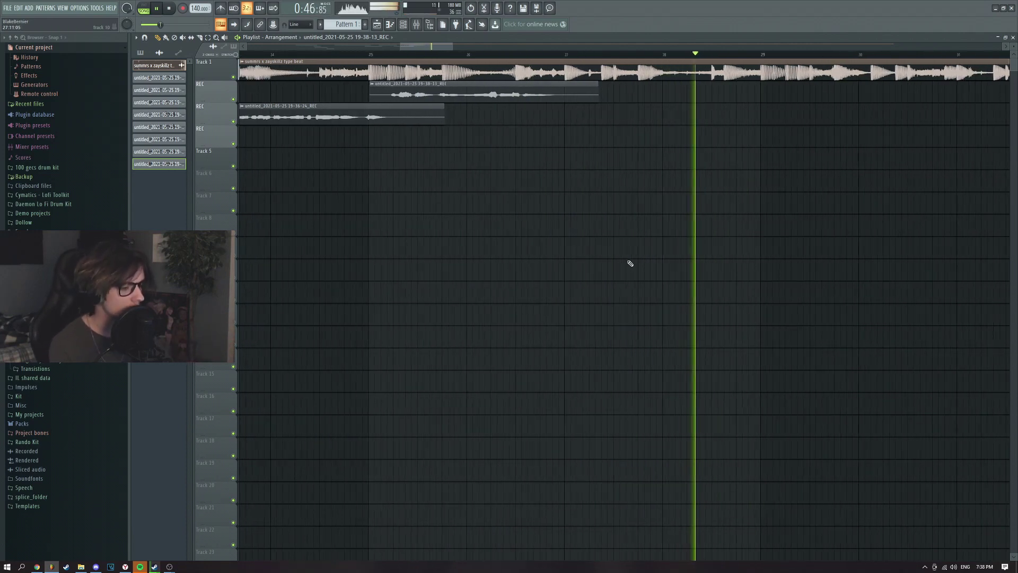
Record two more vocal takes, each into the playlist as an audio clip
{"action": "key", "text": "r"}
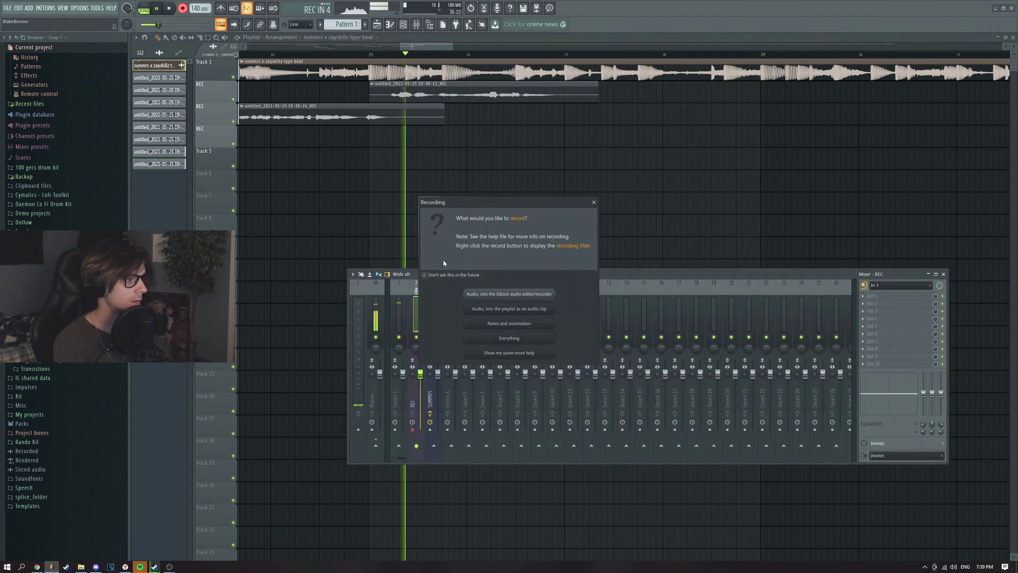
{"action": "left_click", "coordinate": [530, 309]}
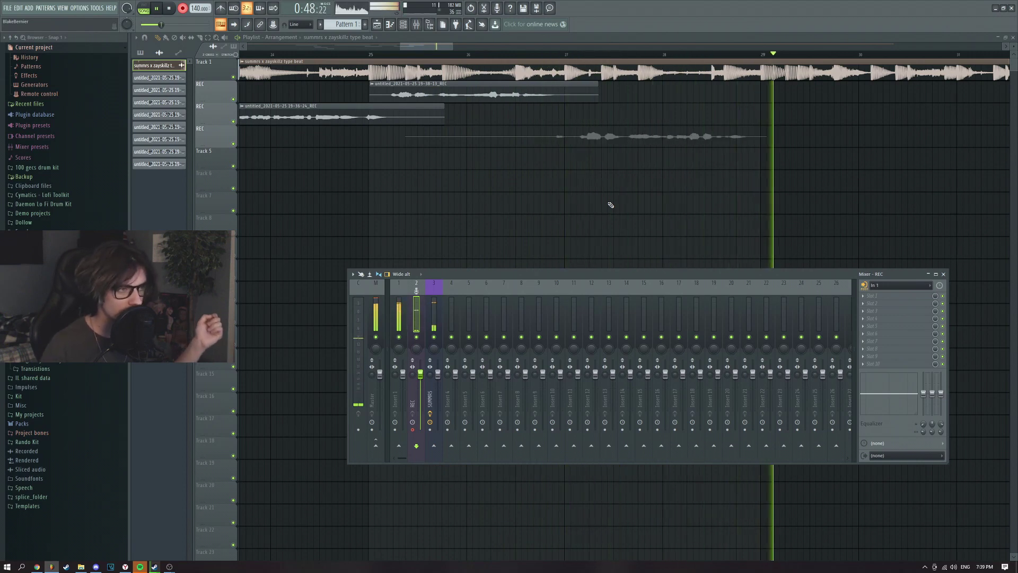
{"action": "left_click", "coordinate": [169, 8]}
{"action": "left_click", "coordinate": [183, 8]}
{"action": "left_click", "coordinate": [530, 309]}
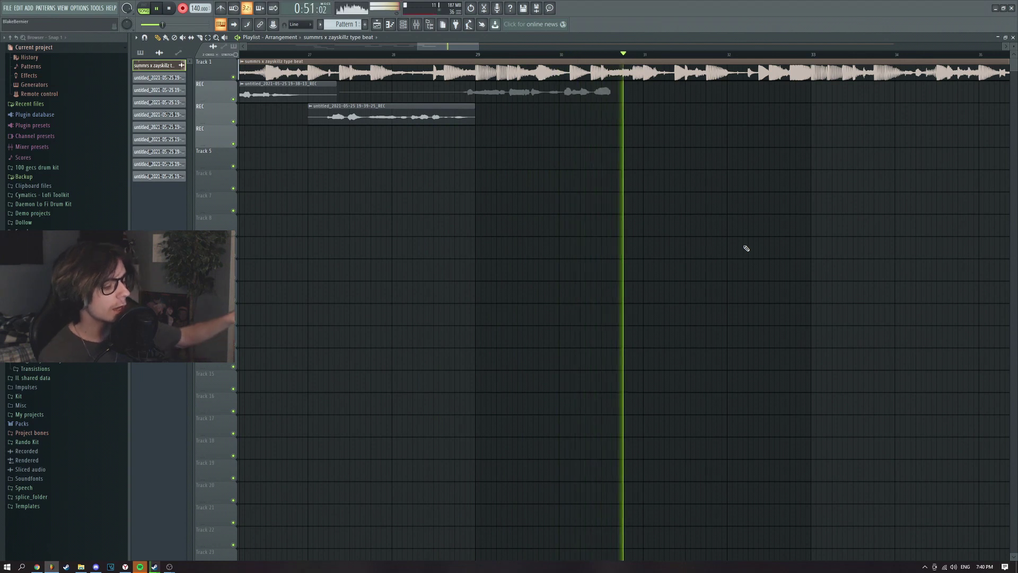
Stop recording, check the new vocal clip's settings, then play the song from the start
{"action": "key", "text": "space"}
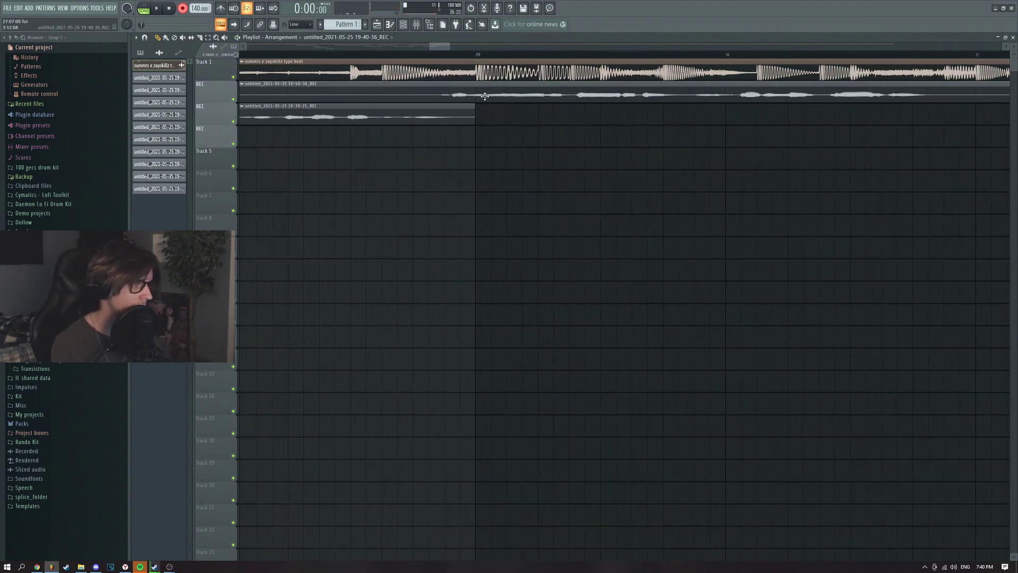
{"action": "double_click", "coordinate": [491, 95]}
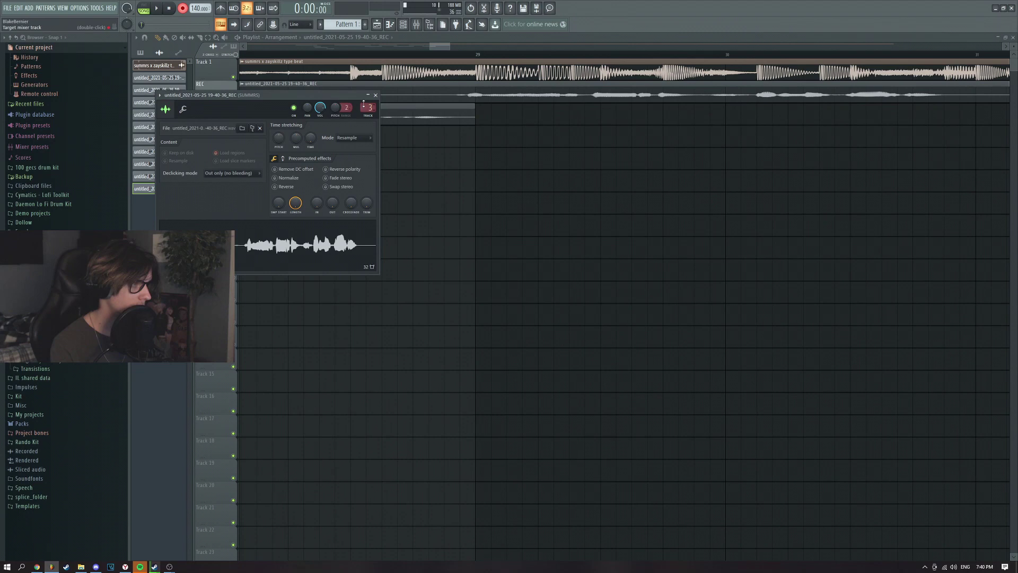
{"action": "left_click", "coordinate": [376, 96]}
{"action": "key", "text": "space"}
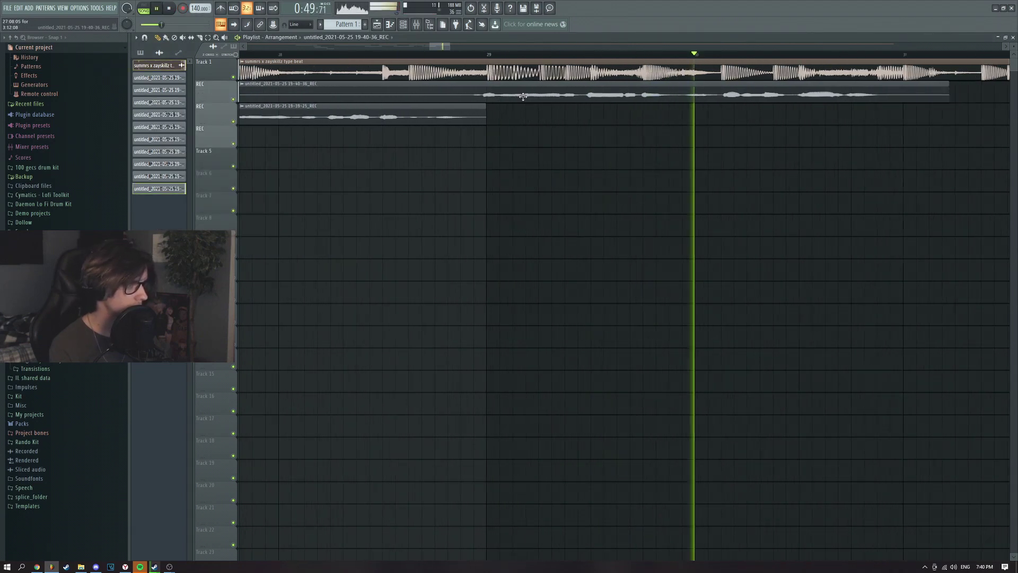
{"action": "scroll", "coordinate": [389, 112], "scroll_direction": "up", "scroll_amount": 2}
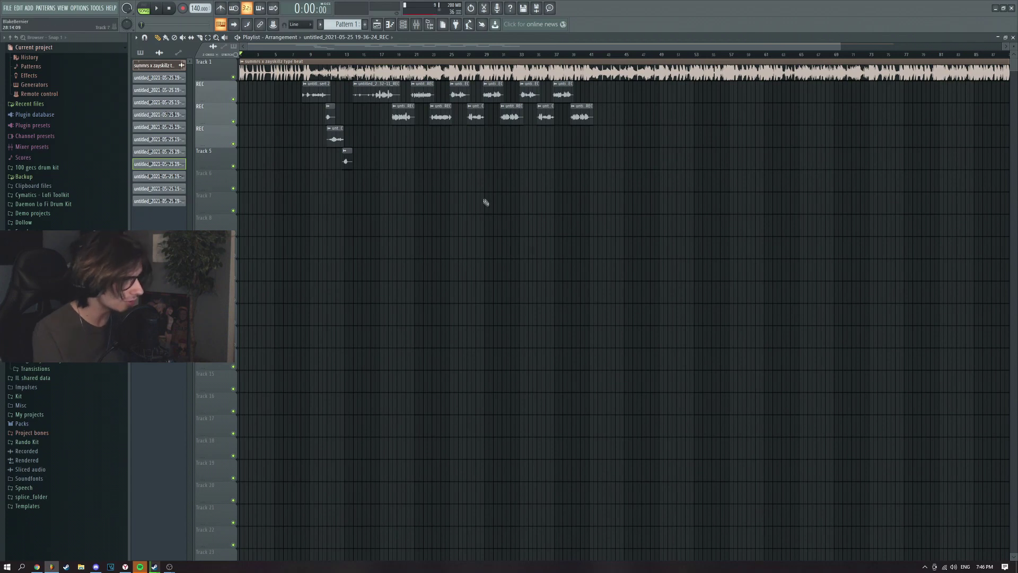
Check the vocal effects in the Mixer, then play the arrangement from about 0:10
{"action": "left_click", "coordinate": [417, 25]}
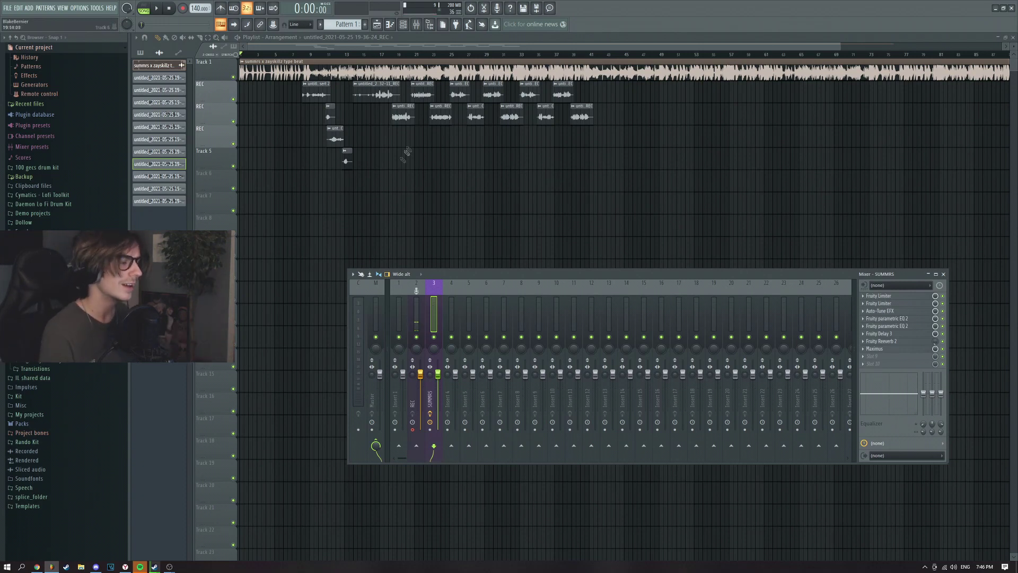
{"action": "key", "text": "F9"}
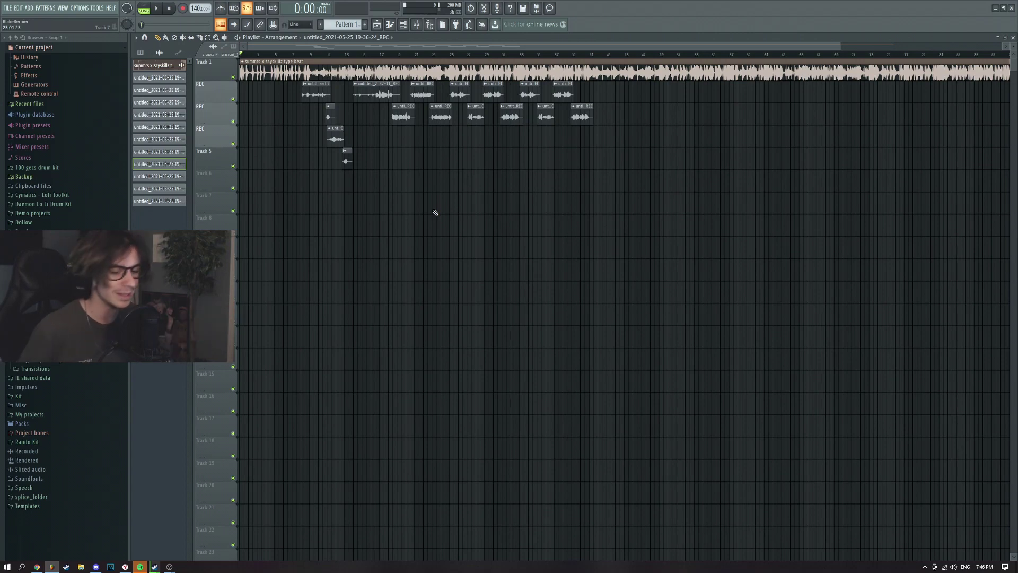
{"action": "left_click", "coordinate": [294, 58]}
{"action": "scroll", "coordinate": [380, 140], "scroll_direction": "up", "scroll_amount": 2}
{"action": "key", "text": "space"}
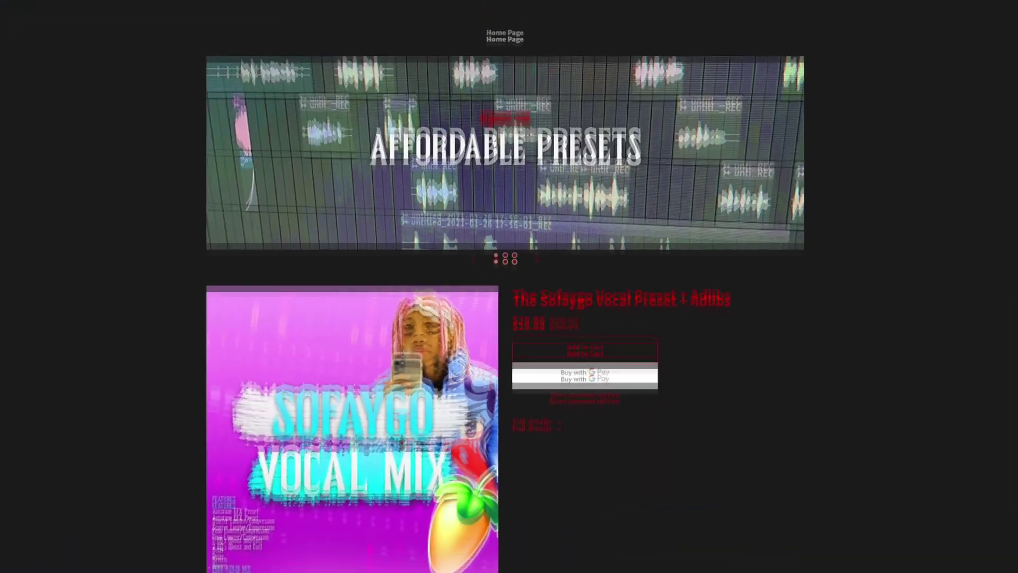
{"action": "scroll", "coordinate": [583, 538], "scroll_direction": "down", "scroll_amount": 5}
{"action": "scroll", "coordinate": [583, 537], "scroll_direction": "down", "scroll_amount": 4}
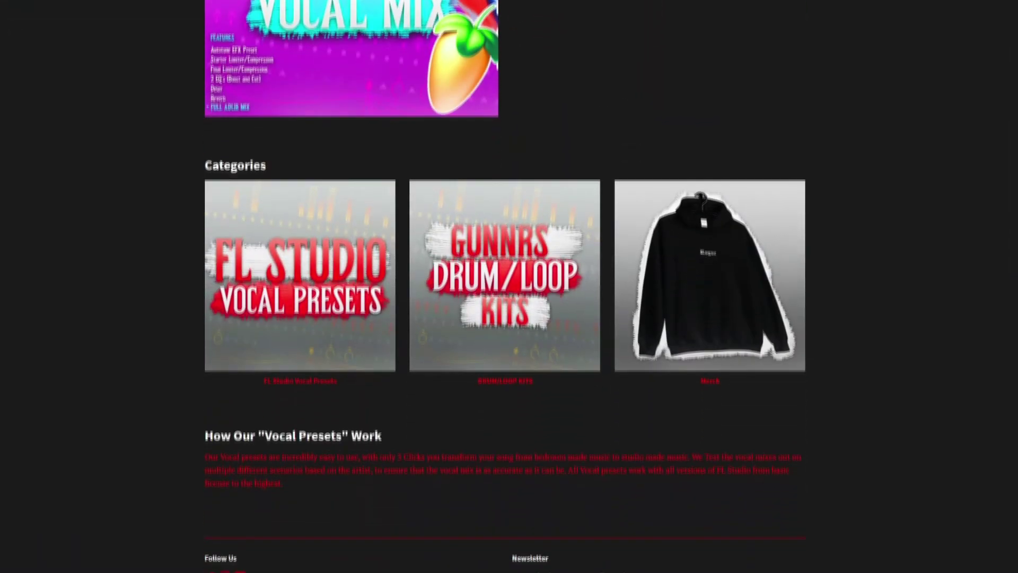
{"action": "scroll", "coordinate": [583, 538], "scroll_direction": "down", "scroll_amount": 2}
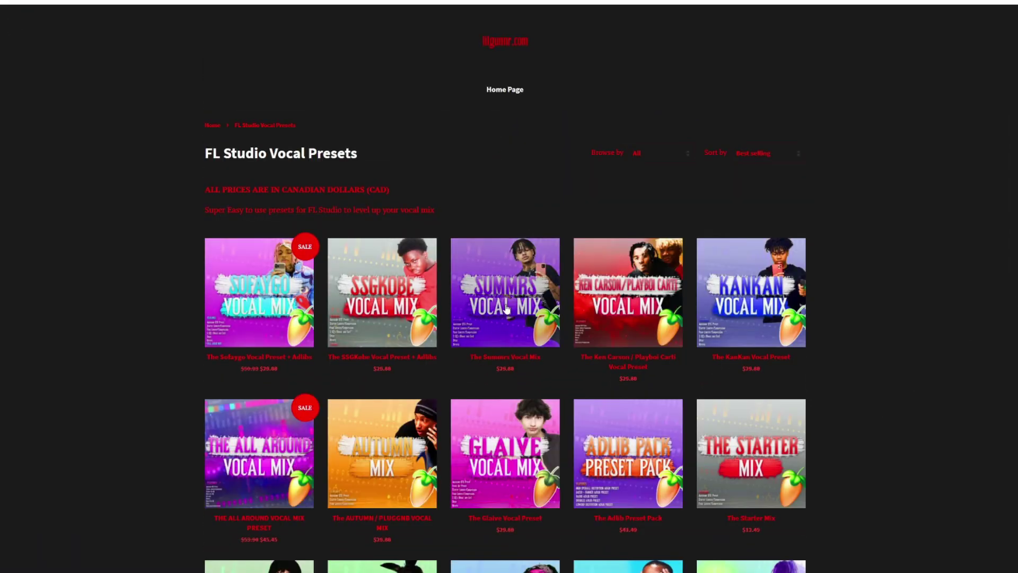
Open The Summrs Vocal Mix product page from the FL Studio Vocal Presets section
{"action": "left_click", "coordinate": [507, 307]}
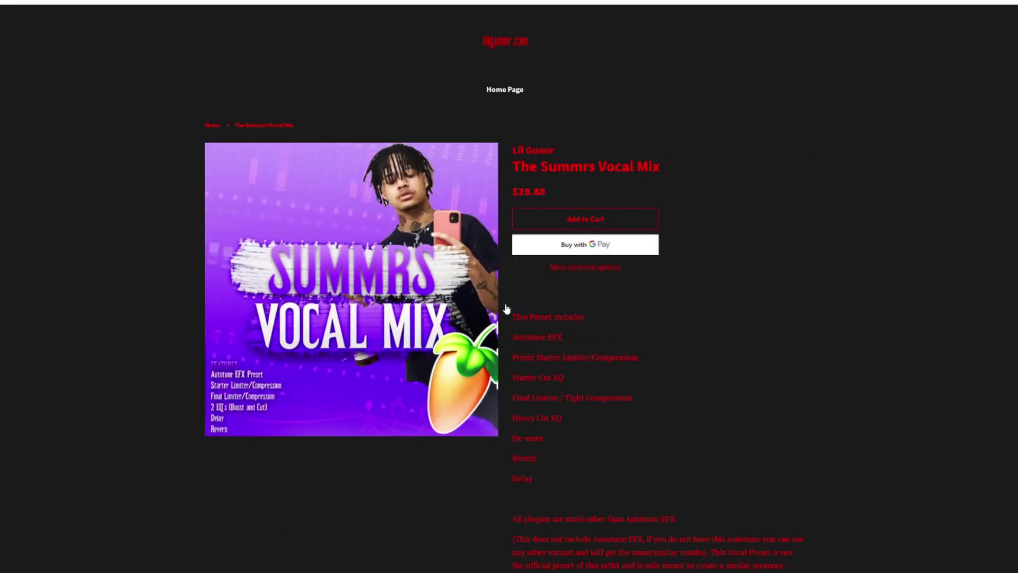